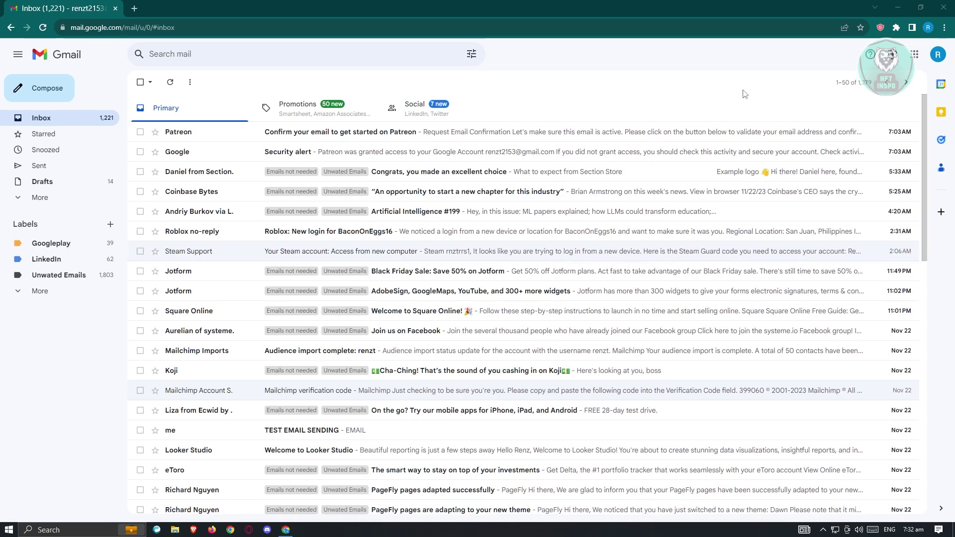
Open the Chrome Web Store from the browser's extension management page
left_click(895, 30)
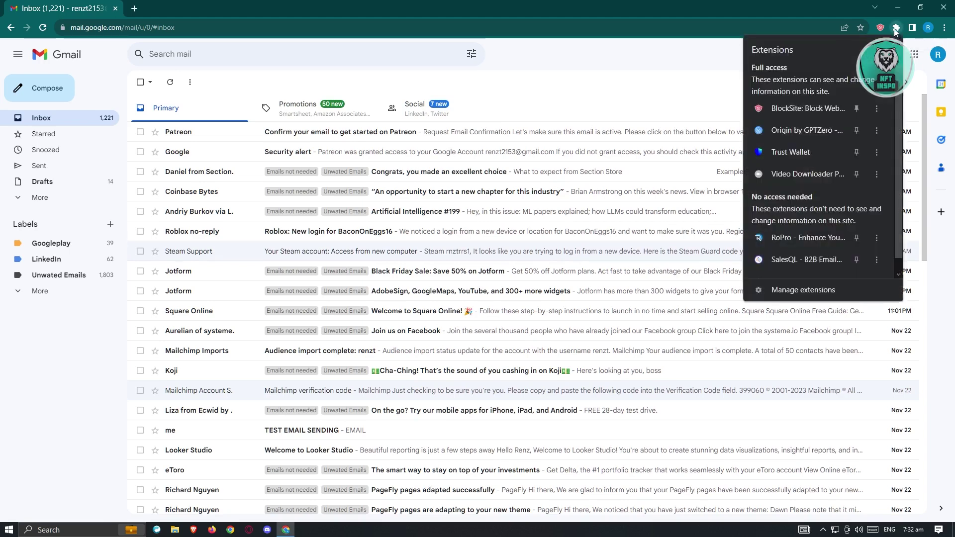
scroll(789, 237, "down", 1)
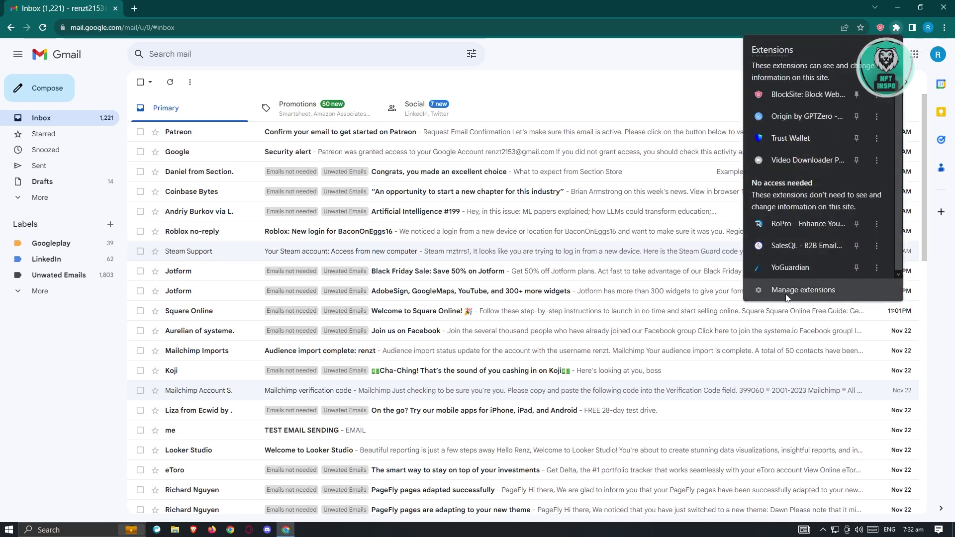
left_click(786, 298)
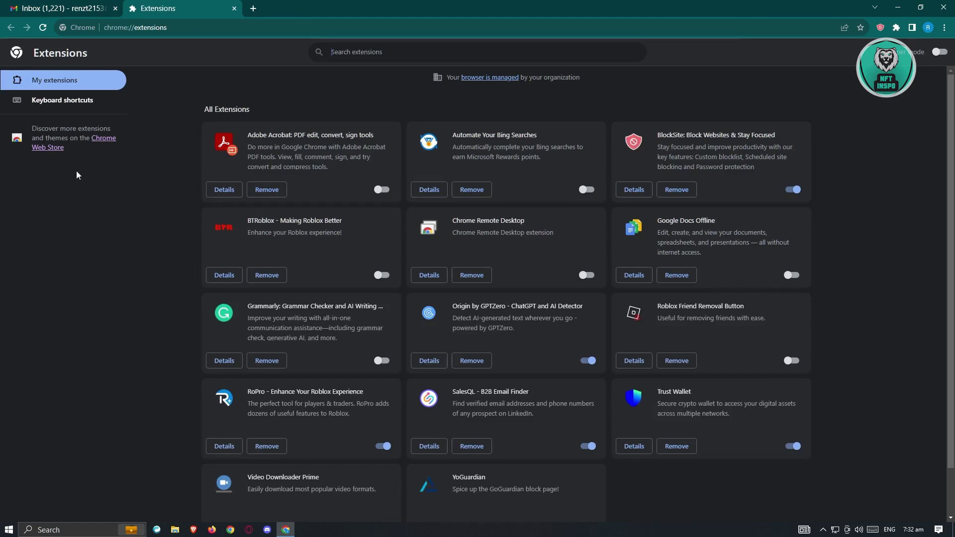
left_click(112, 141)
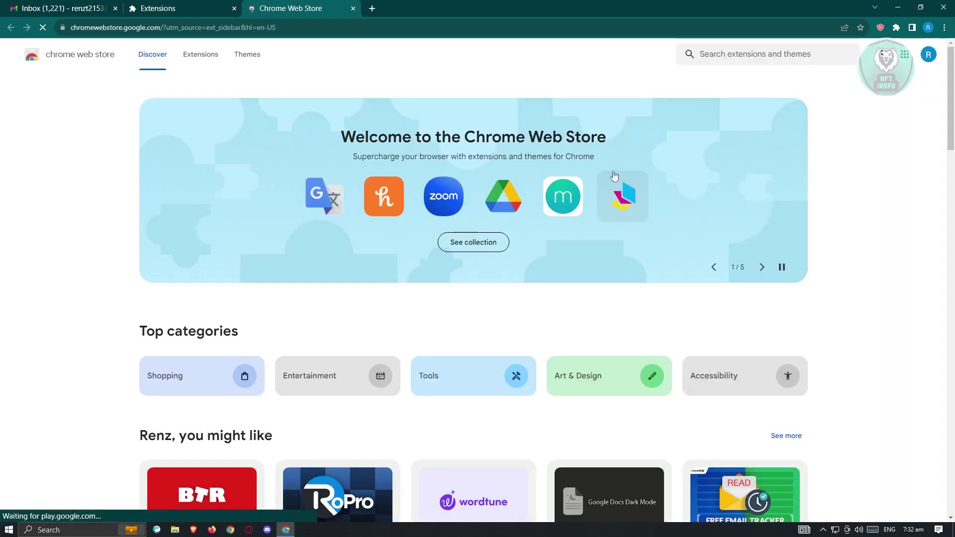
Search the Chrome Web Store for "email template"
left_click(734, 55)
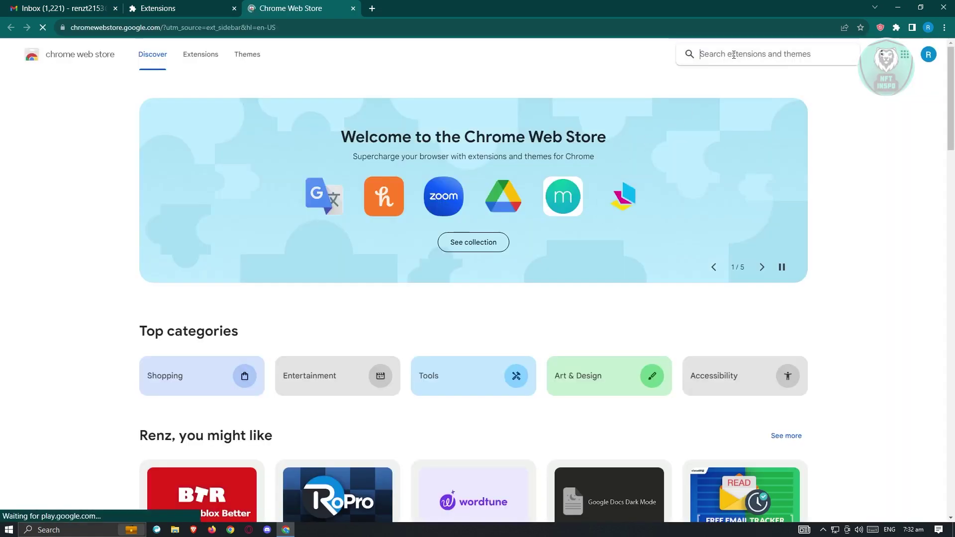
type("email")
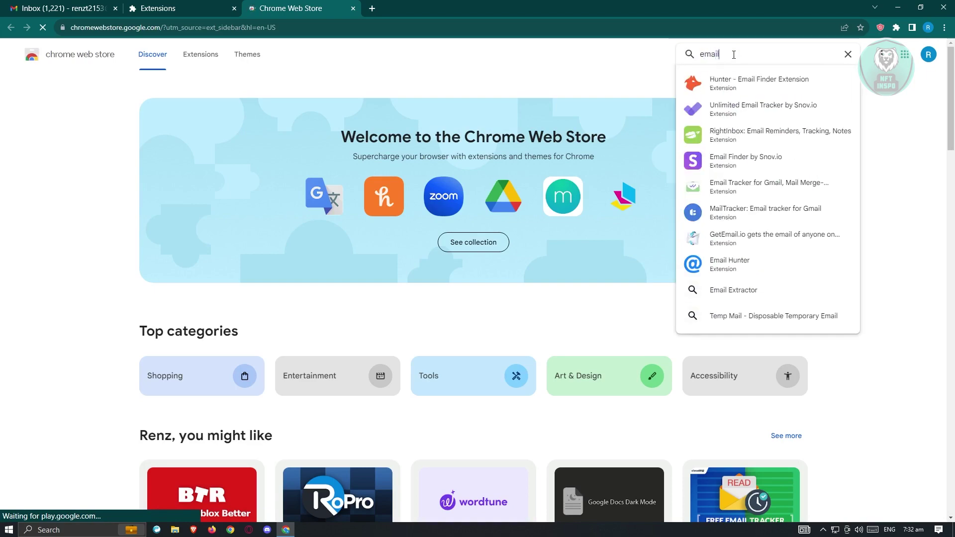
type(" template")
key("Return")
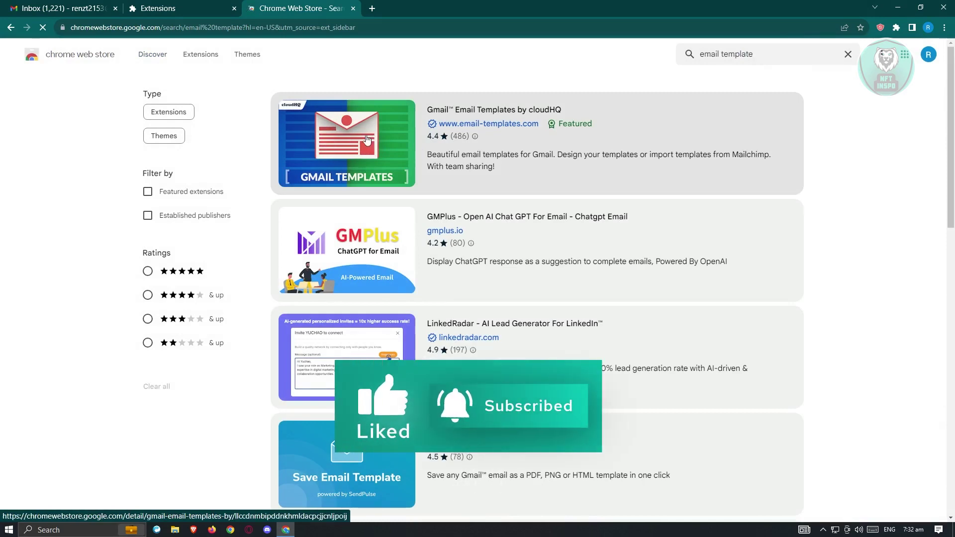
Install the Gmail Email Templates by cloudHQ extension and dismiss its welcome guide and welcome draft in Gmail
left_click(374, 144)
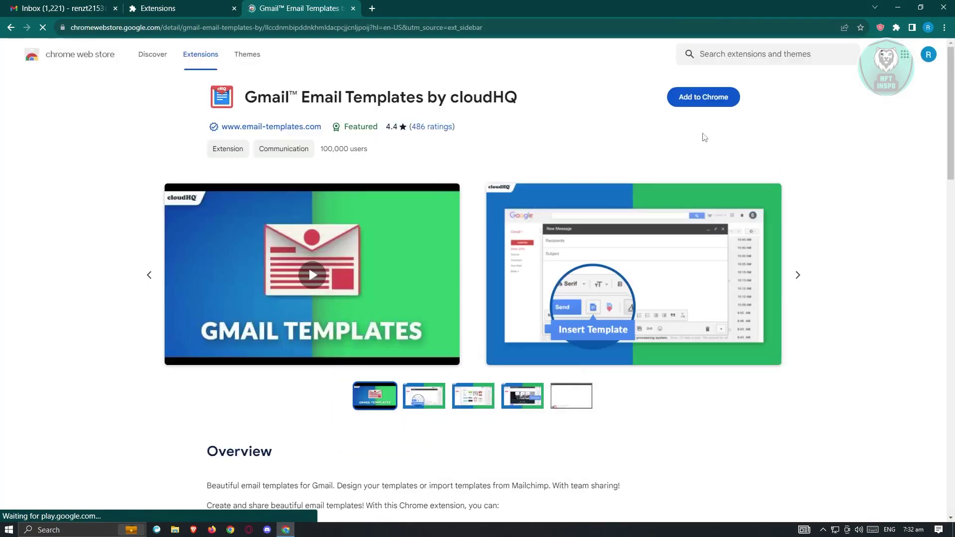
left_click(717, 102)
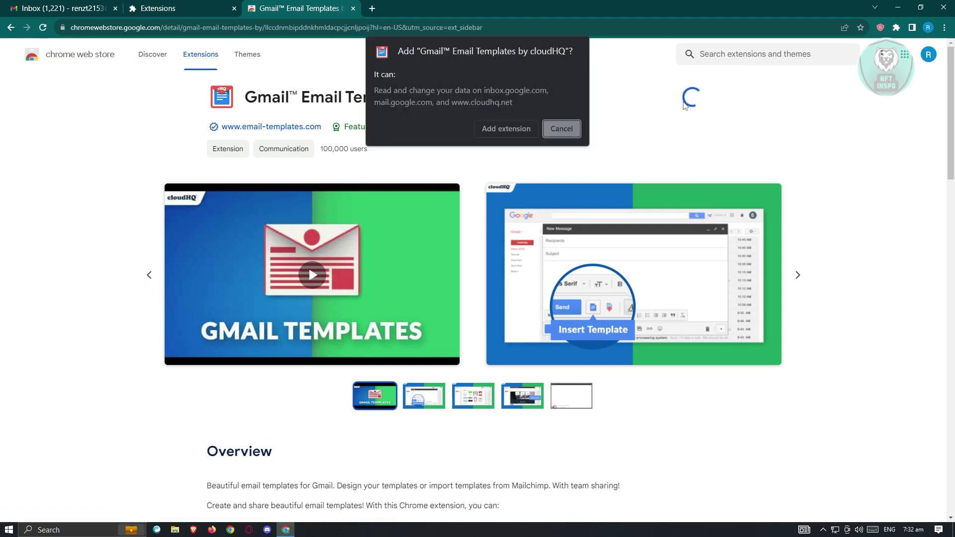
left_click(505, 130)
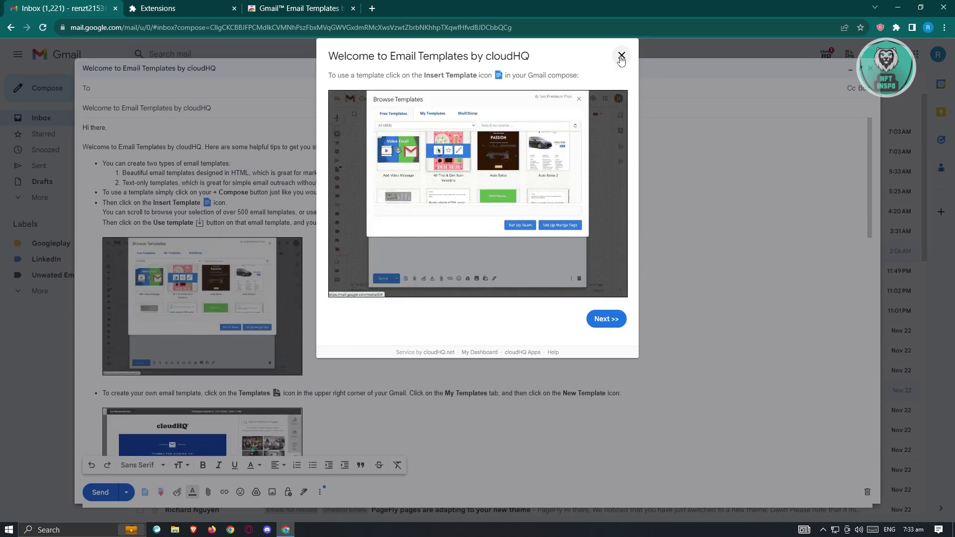
left_click(621, 56)
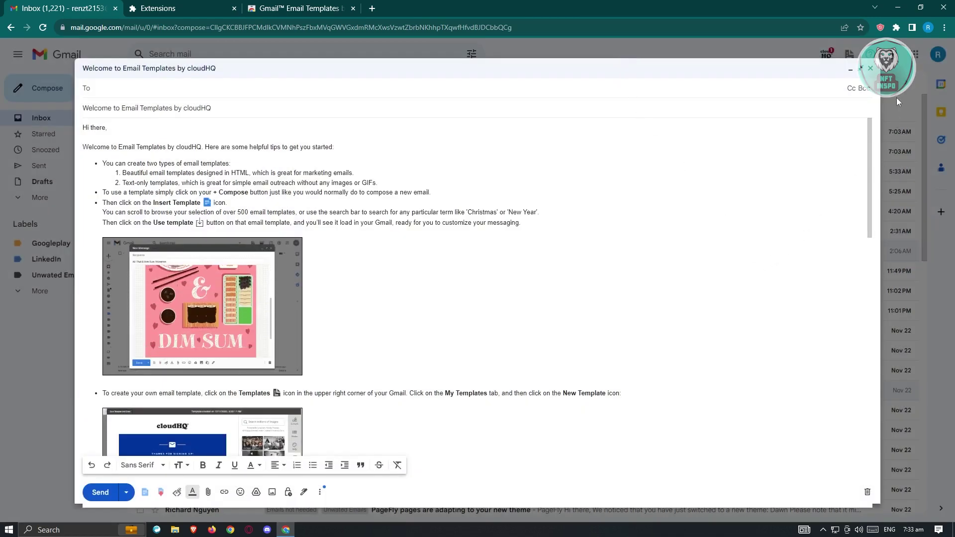
left_click(871, 70)
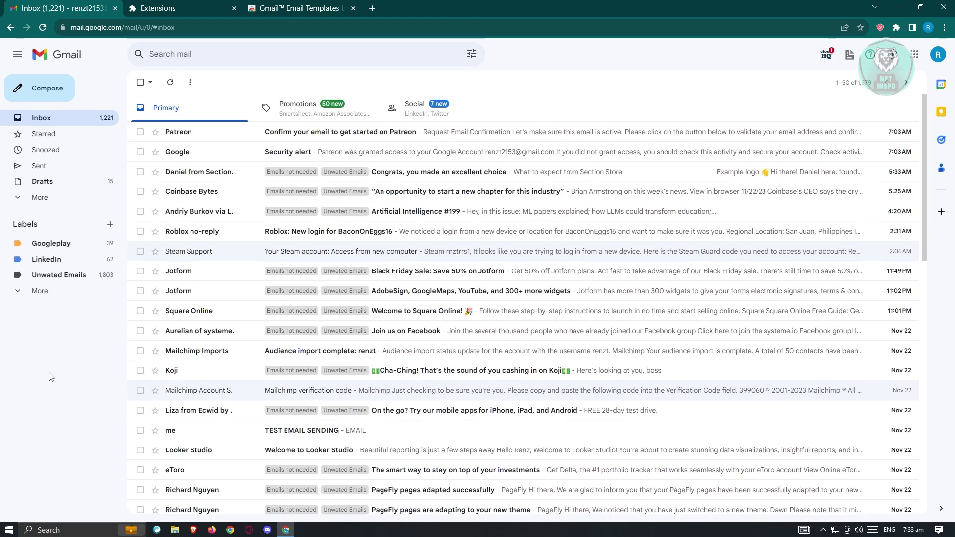
Open cloudHQ's Browse templates window for Email Templates in Gmail, logging back into cloudHQ
left_click(826, 58)
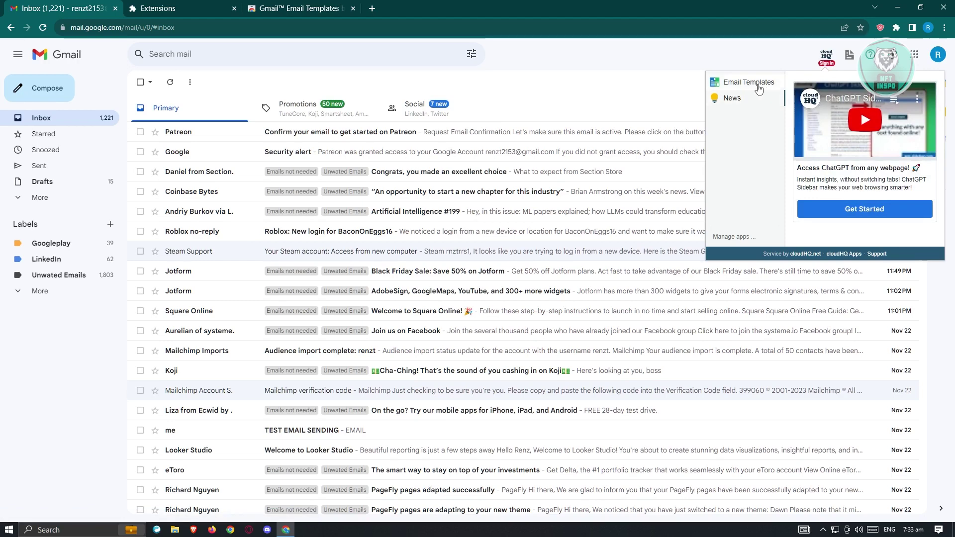
left_click(759, 89)
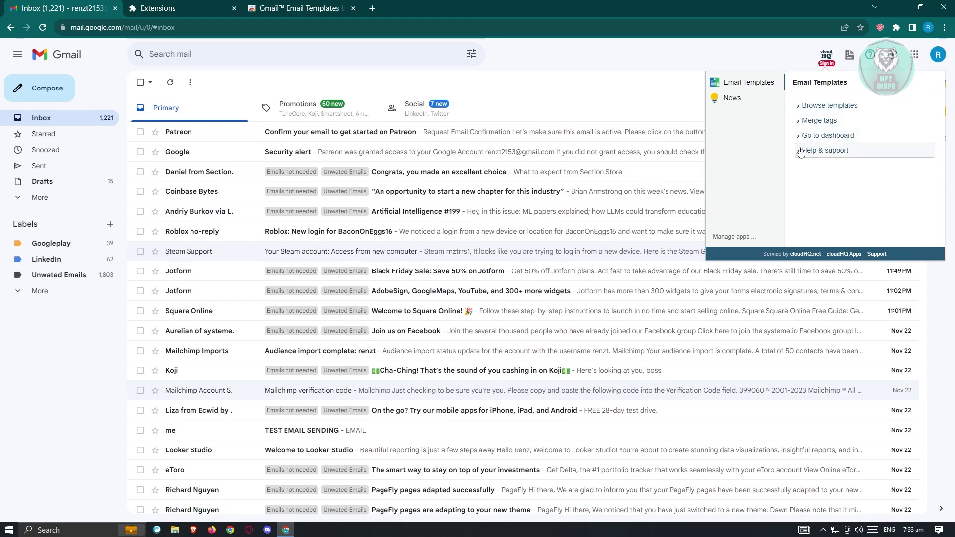
left_click(802, 108)
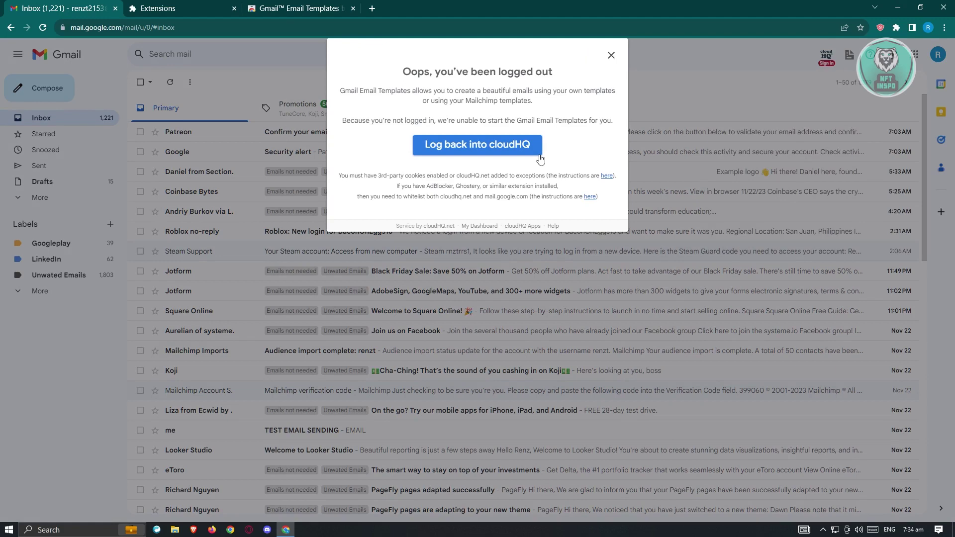
left_click(520, 146)
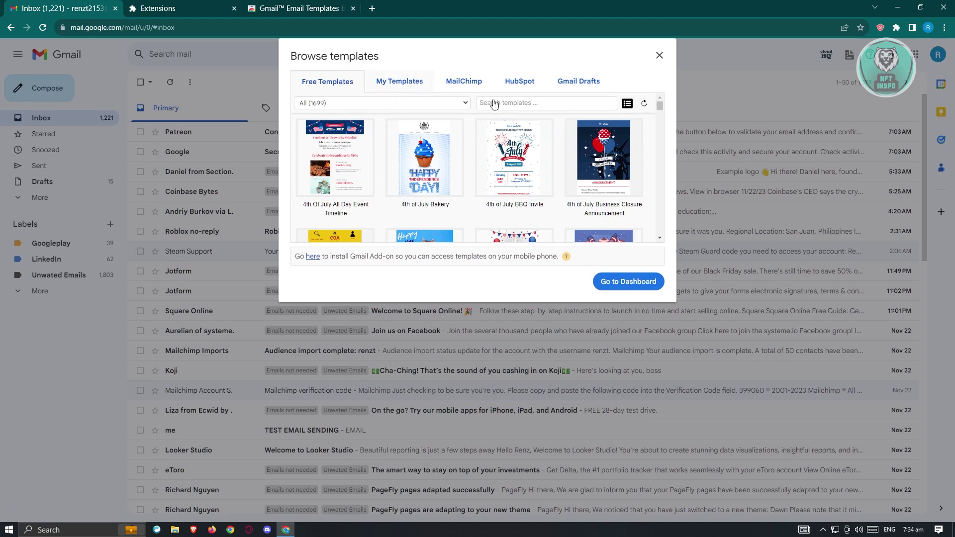
Authorize Google Drive for My Templates by choosing the existing Google account and allowing cloudHQ access
left_click(400, 82)
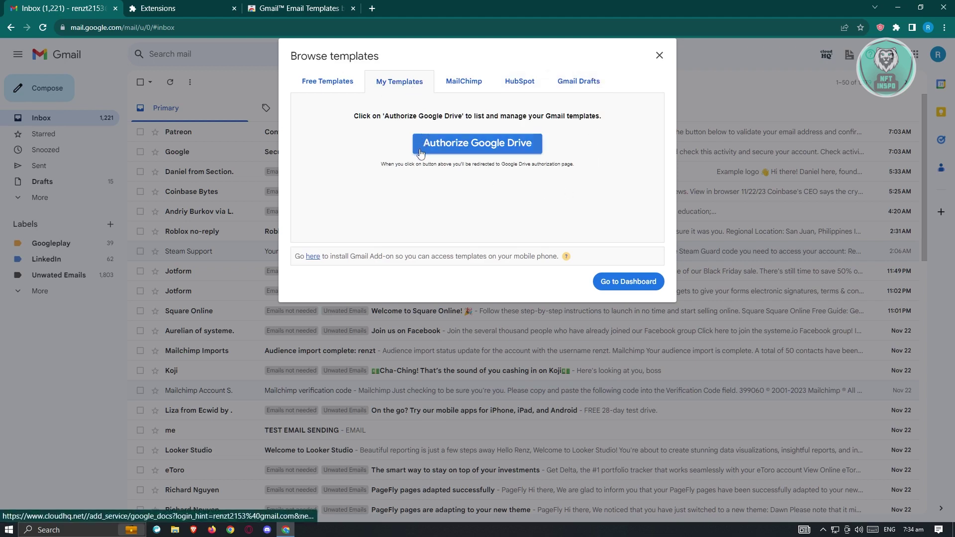
left_click(445, 149)
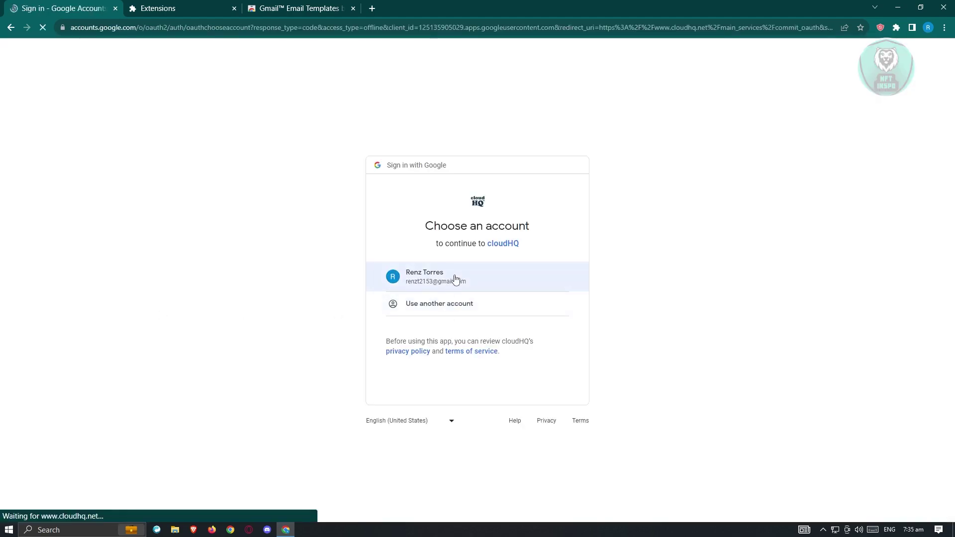
left_click(486, 279)
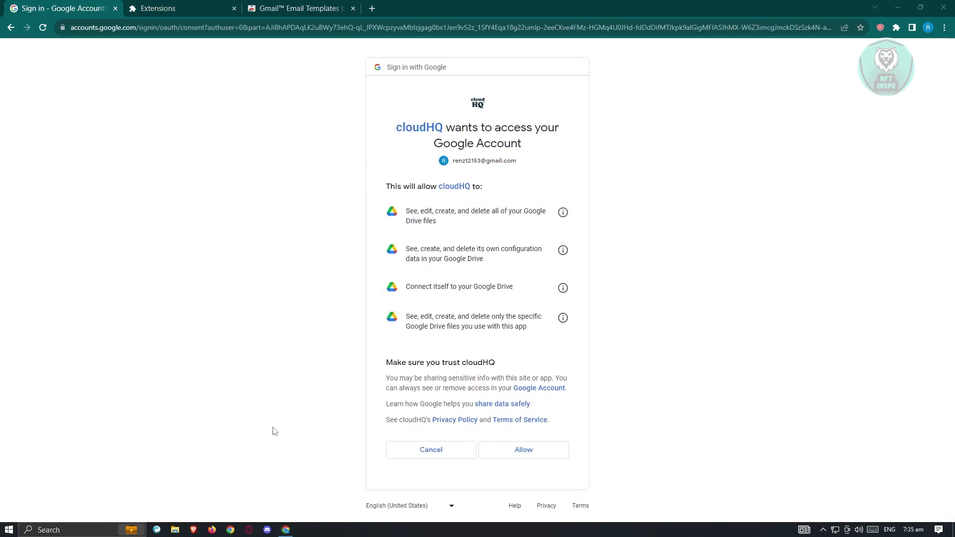
left_click(535, 456)
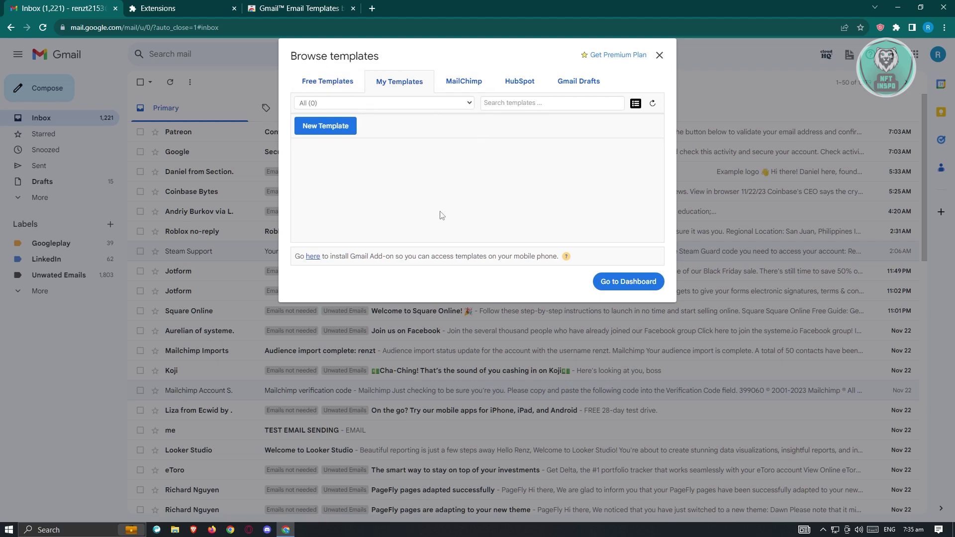
Create a new HTML designed email template, keeping the suggested template name
left_click(321, 134)
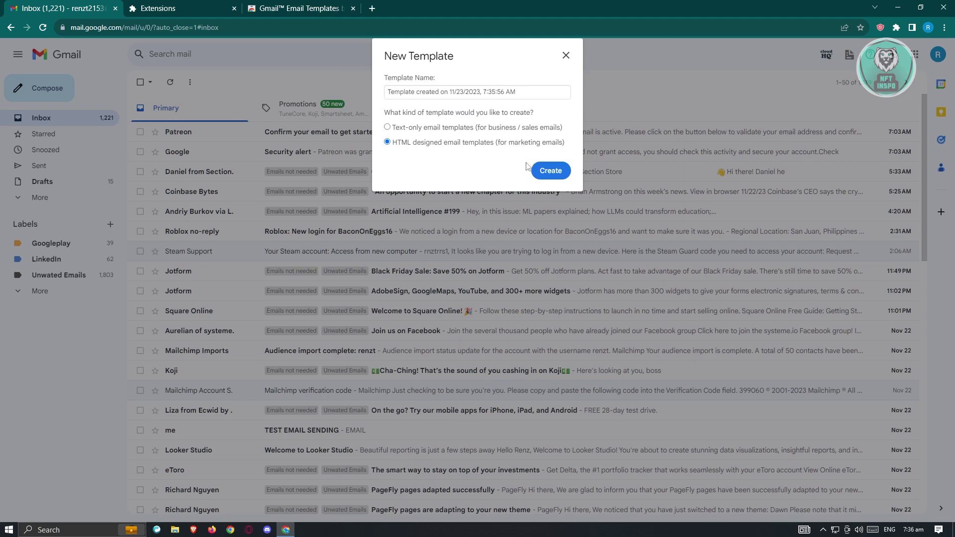
left_click(555, 171)
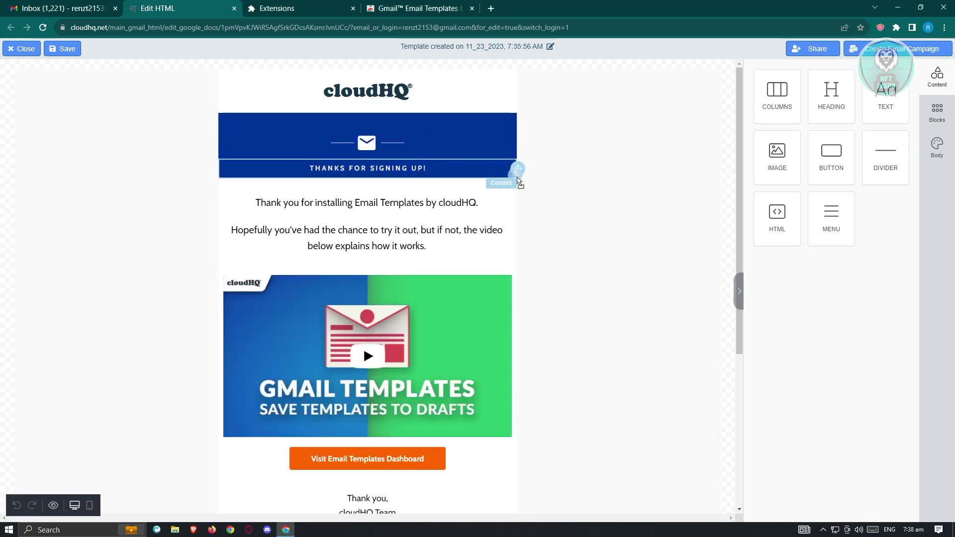
Try to swap the order of the envelope image and the "THANKS FOR SIGNING UP!" text, and undo the move
mouse_move(518, 170)
left_mouse_down()
mouse_move(490, 177)
mouse_move(502, 175)
mouse_move(515, 135)
mouse_move(516, 186)
left_mouse_up()
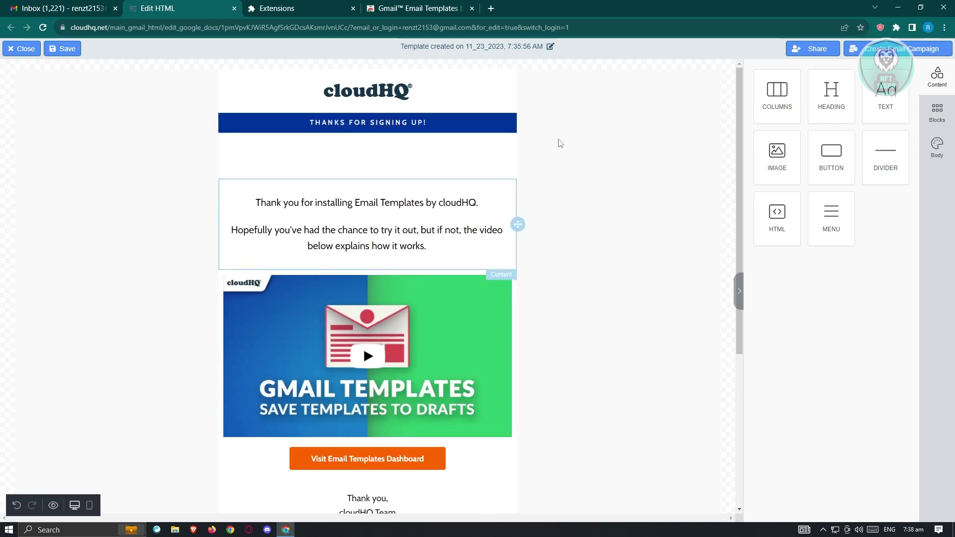
scroll(502, 244, "down", 5)
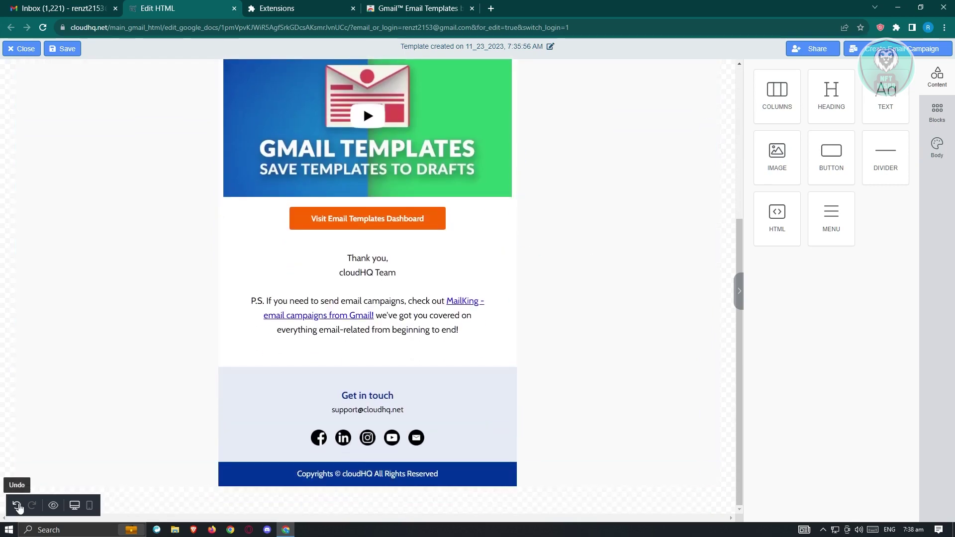
left_click(18, 507)
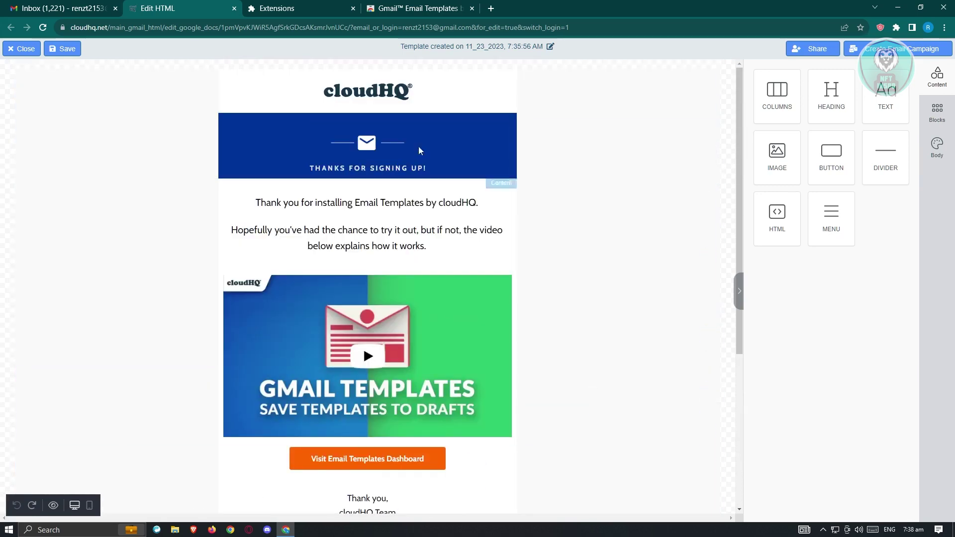
Examine the blue banner's row settings and its envelope image's URL, width, alignment, alternate text, link and padding settings
left_click(544, 151)
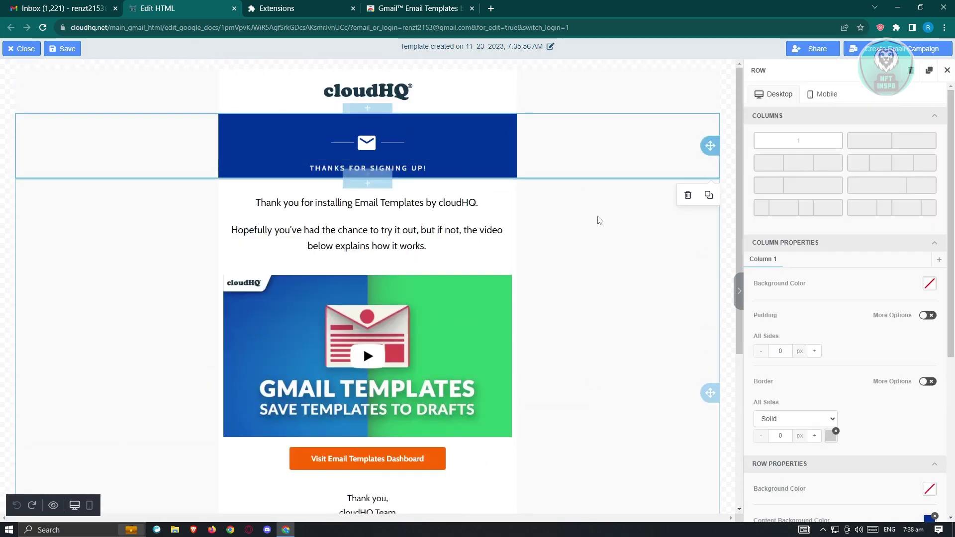
left_click(462, 132)
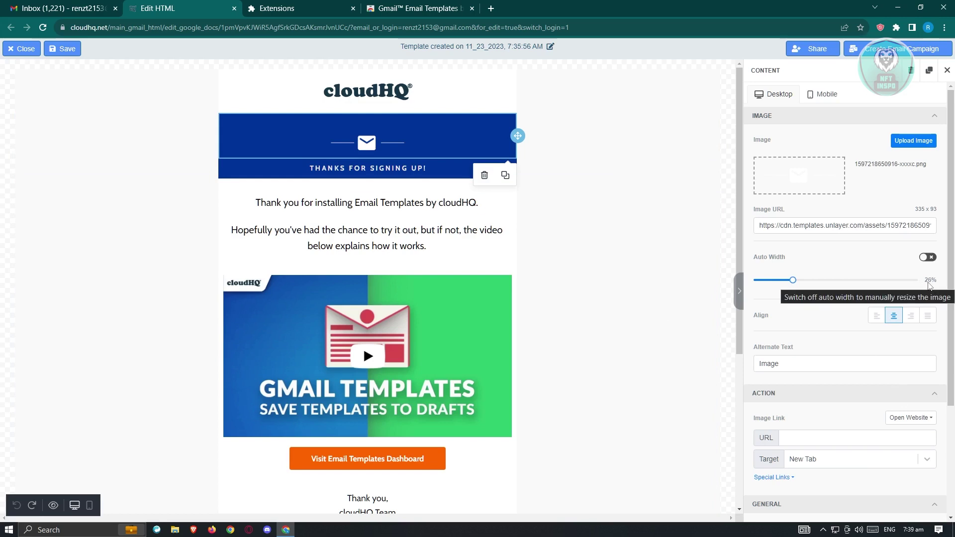
left_click_drag(764, 220, 938, 225)
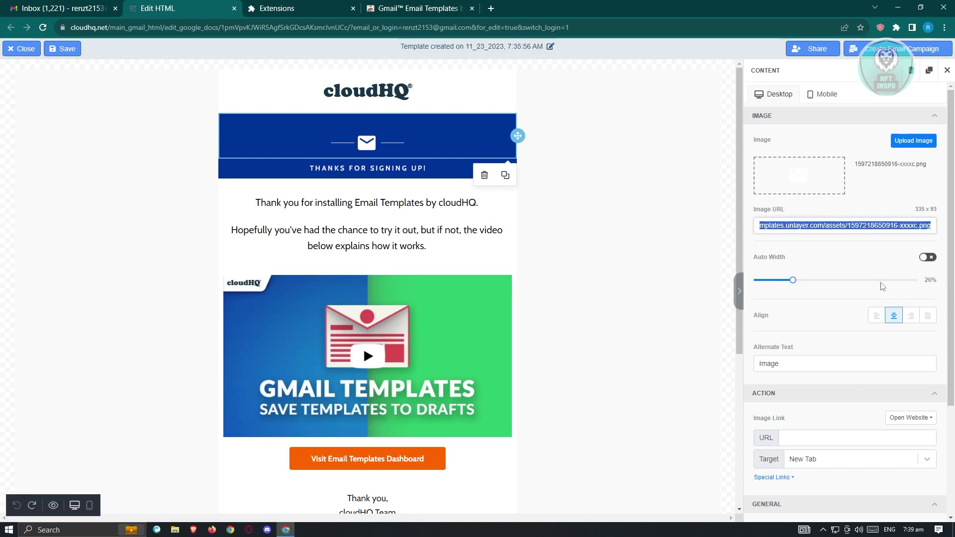
scroll(806, 320, "down", 2)
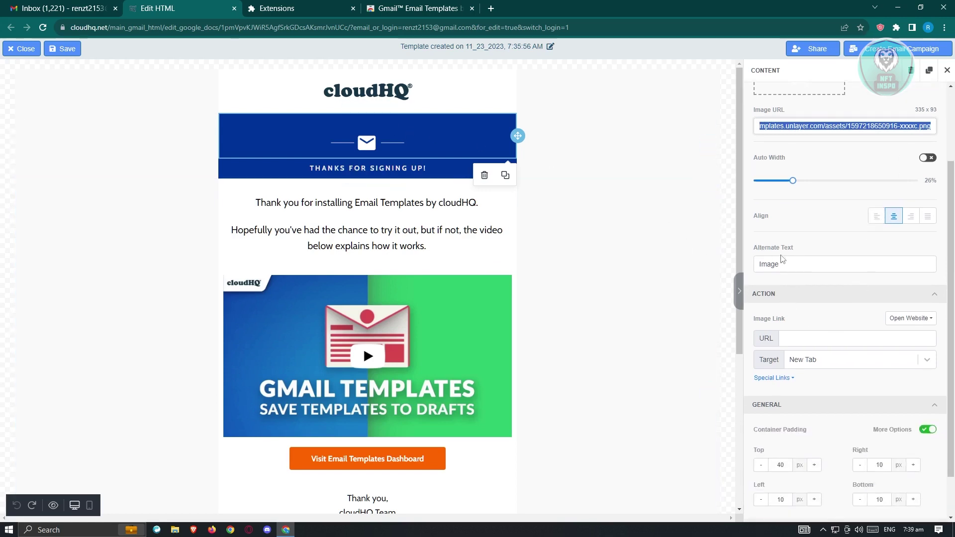
left_click_drag(792, 268, 755, 269)
scroll(832, 339, "down", 1)
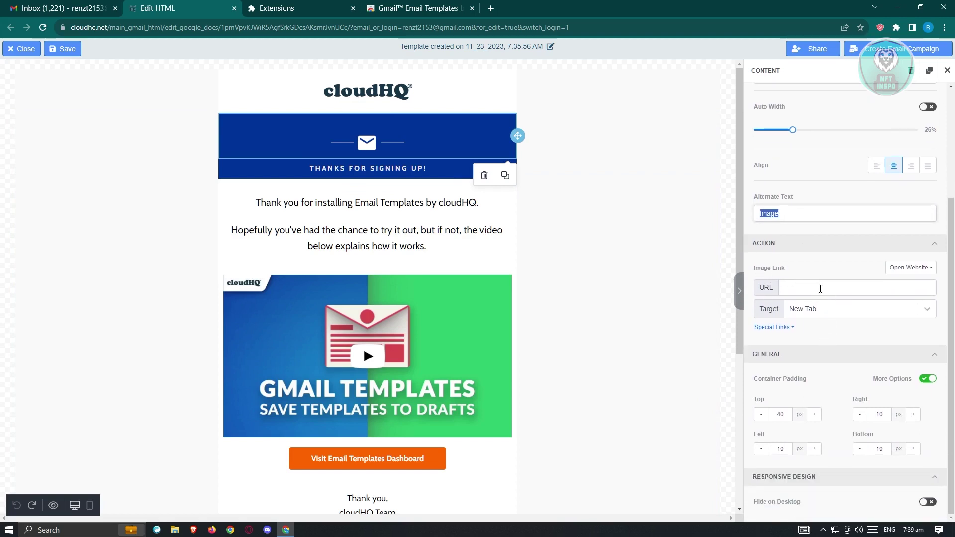
left_click(936, 271)
left_click(891, 284)
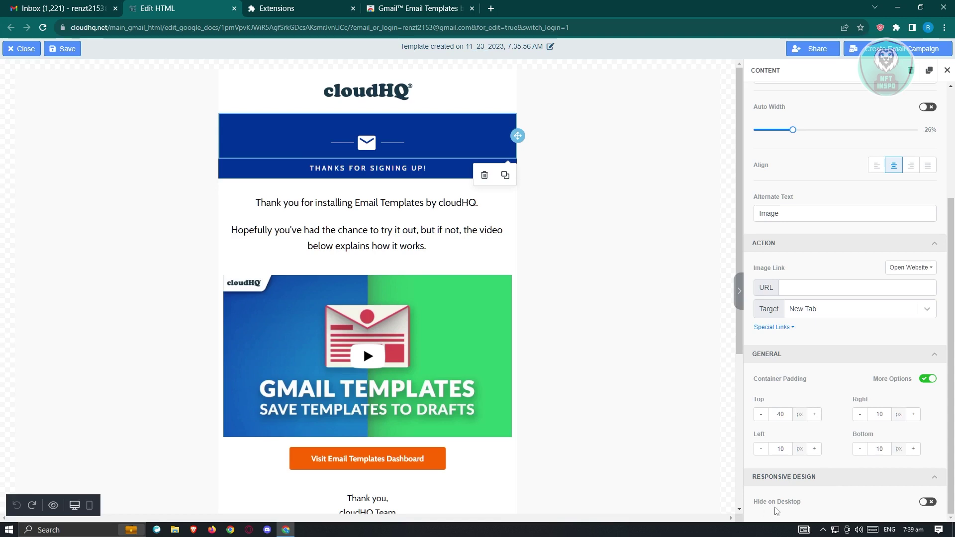
Turn on Hide on Desktop for the envelope image and turn it off again
double_click(928, 503)
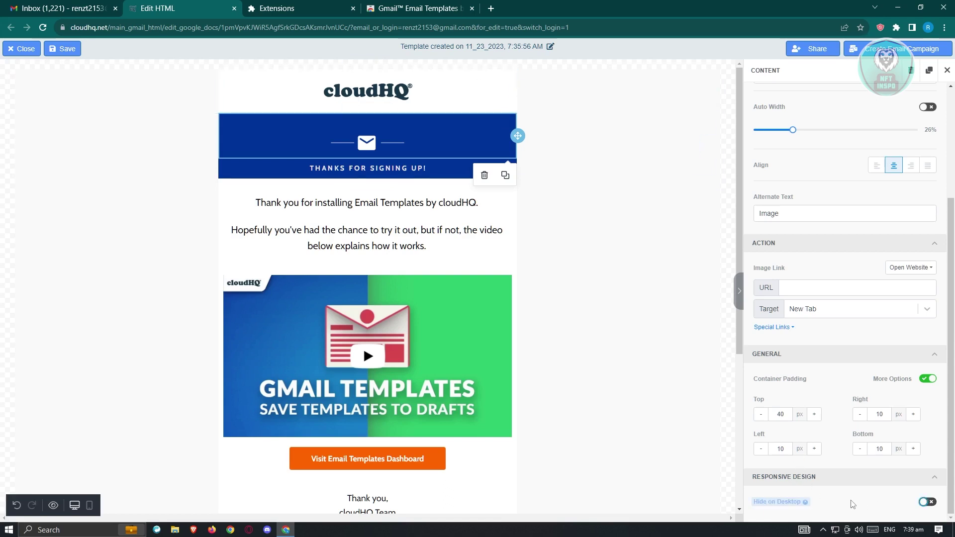
left_click(928, 502)
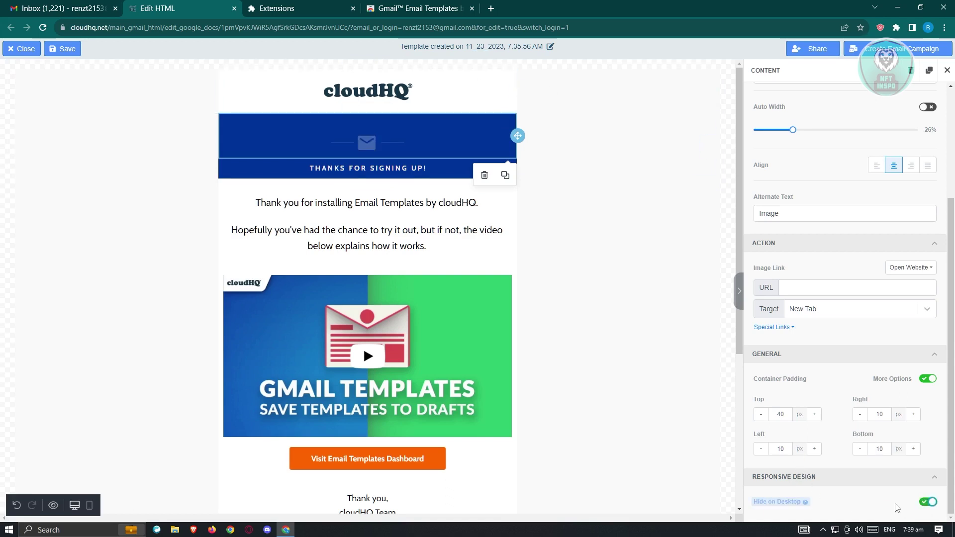
left_click(928, 503)
Show the Mobile version of the template and the envelope image's mobile settings
scroll(802, 369, "up", 3)
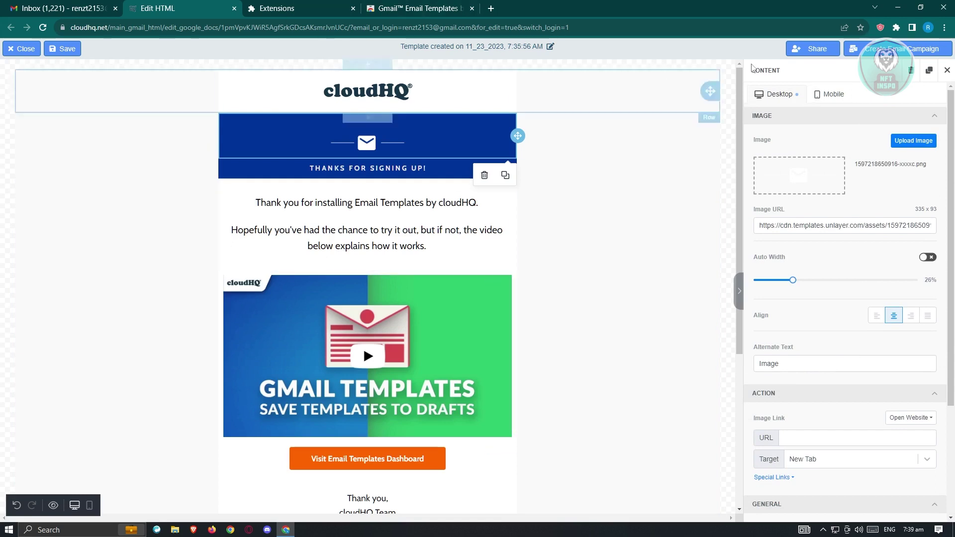
left_click(831, 94)
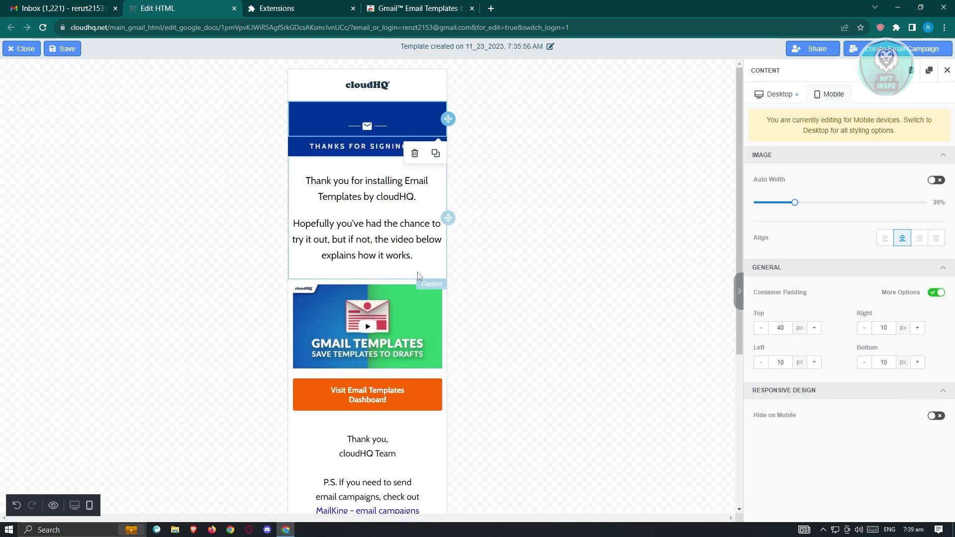
Add a columns row between the blue banner and the thank-you text, and split it into three equal columns in the Desktop version
scroll(420, 307, "down", 5)
scroll(420, 334, "up", 5)
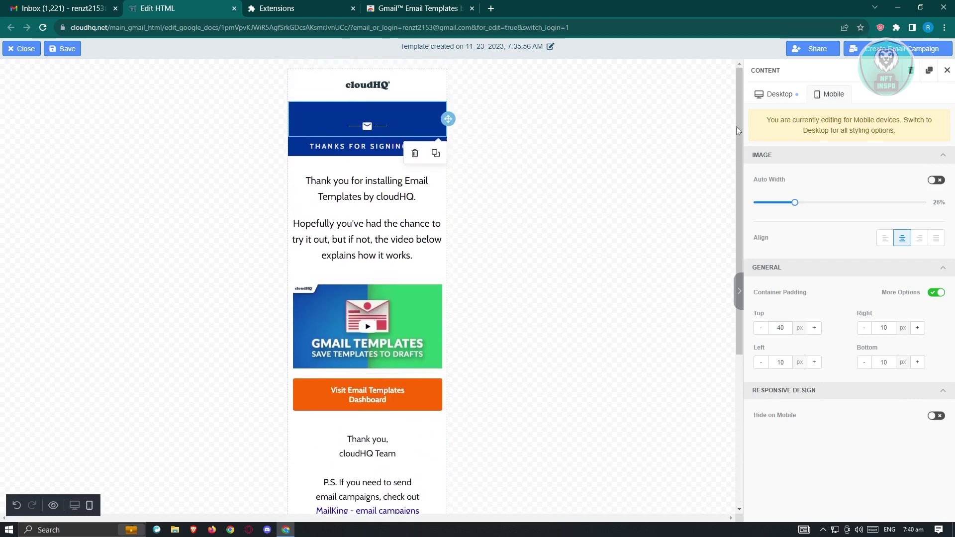
left_click(672, 141)
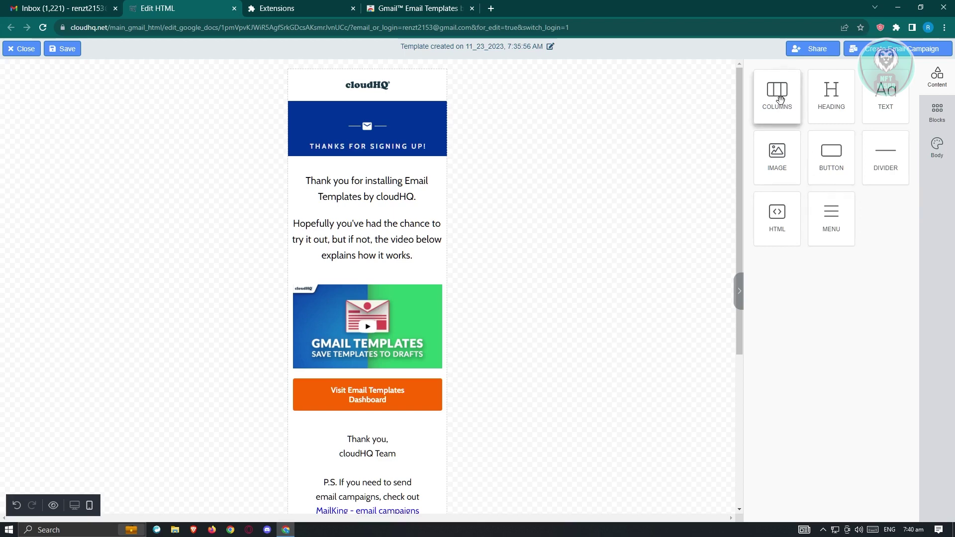
left_click_drag(780, 99, 365, 185)
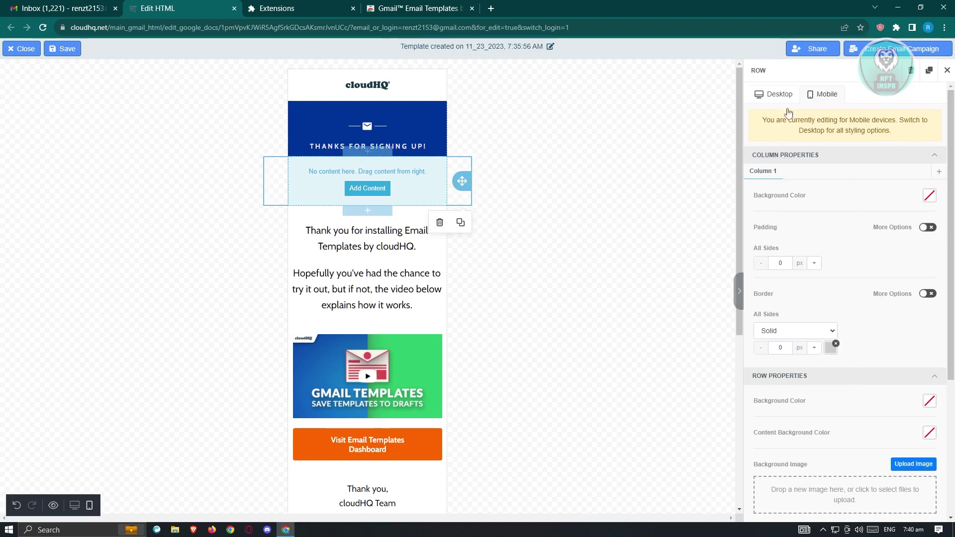
left_click(782, 95)
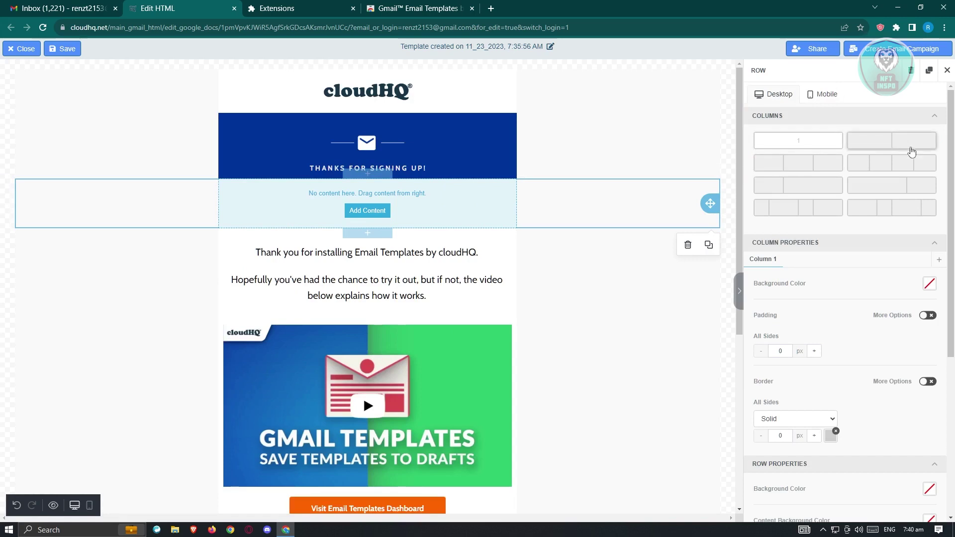
left_click(826, 163)
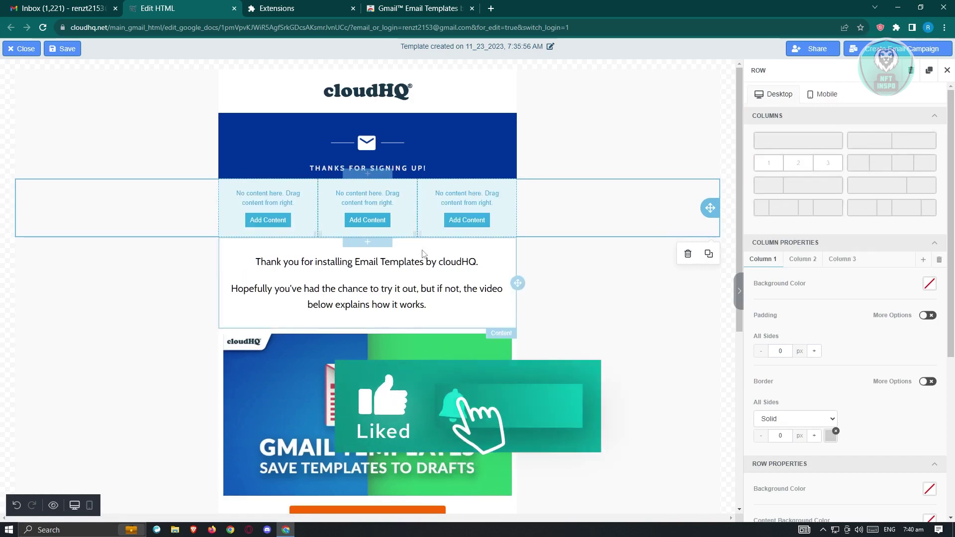
Examine the new three-column row's column padding, border, background colour, background image and responsive settings
scroll(836, 333, "down", 1)
scroll(835, 334, "down", 2)
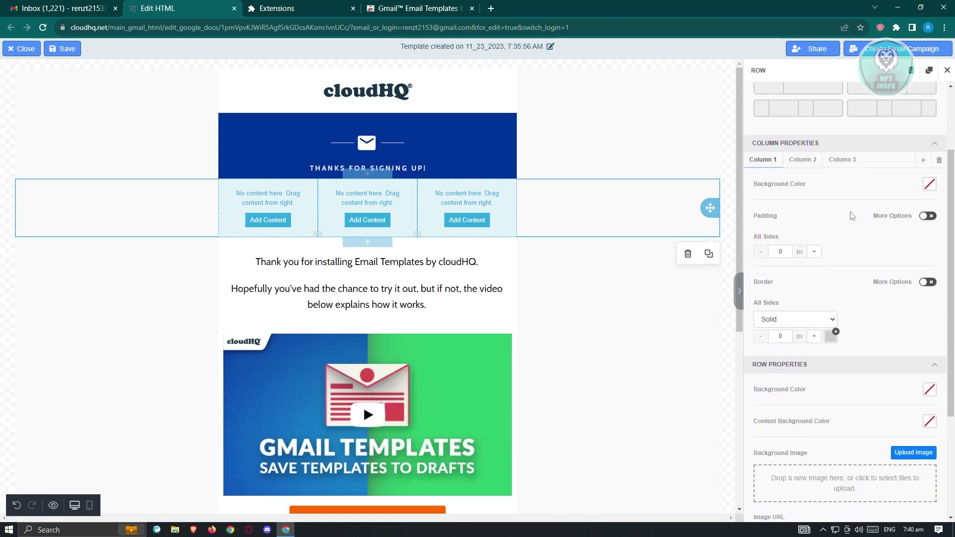
scroll(842, 330, "down", 3)
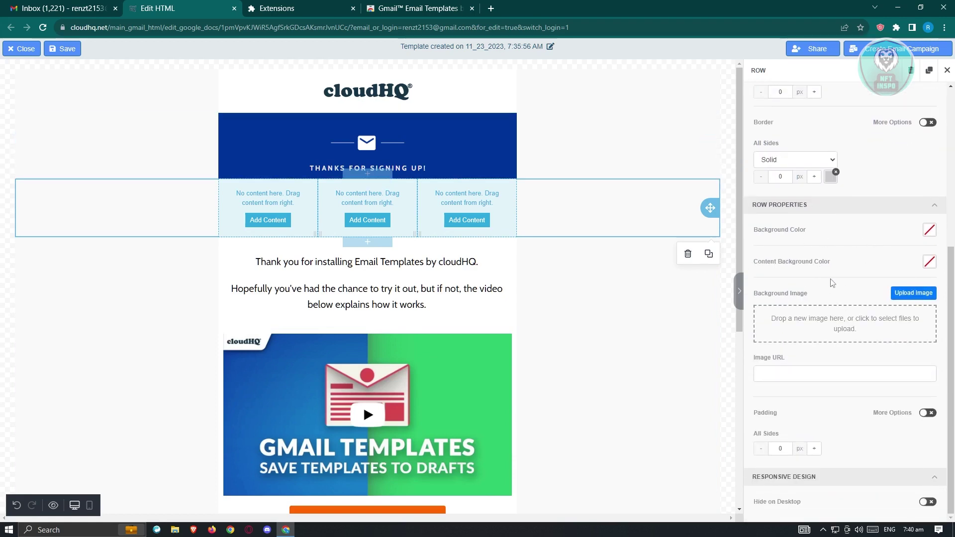
scroll(832, 282, "up", 5)
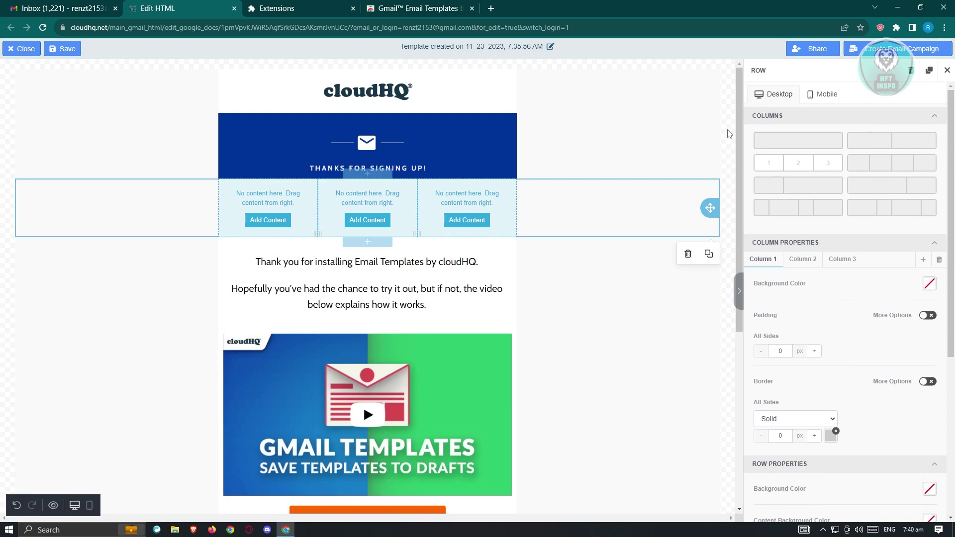
left_click(664, 133)
left_click(662, 309)
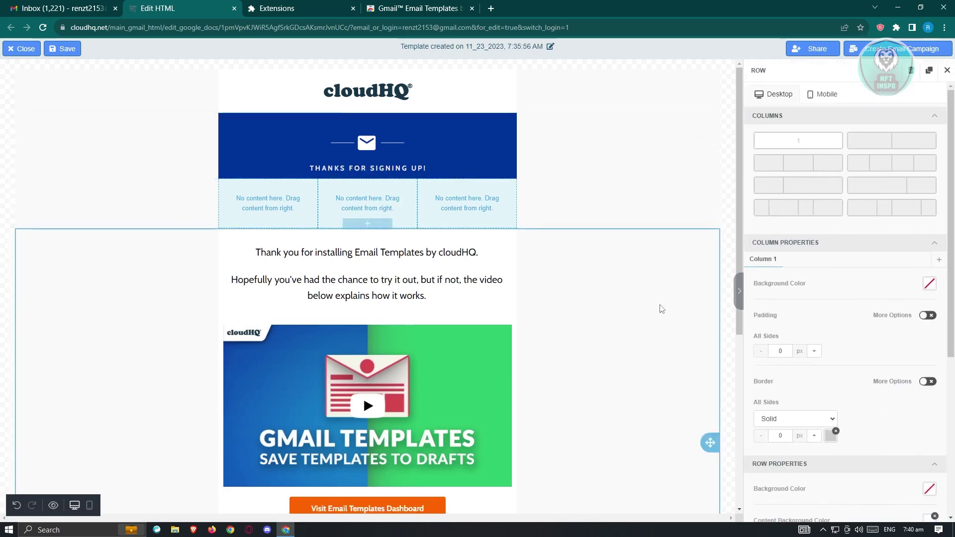
Insert an image in the middle column of the new row and upload "Untitled design (2).png" from Downloads into it
left_click(730, 226)
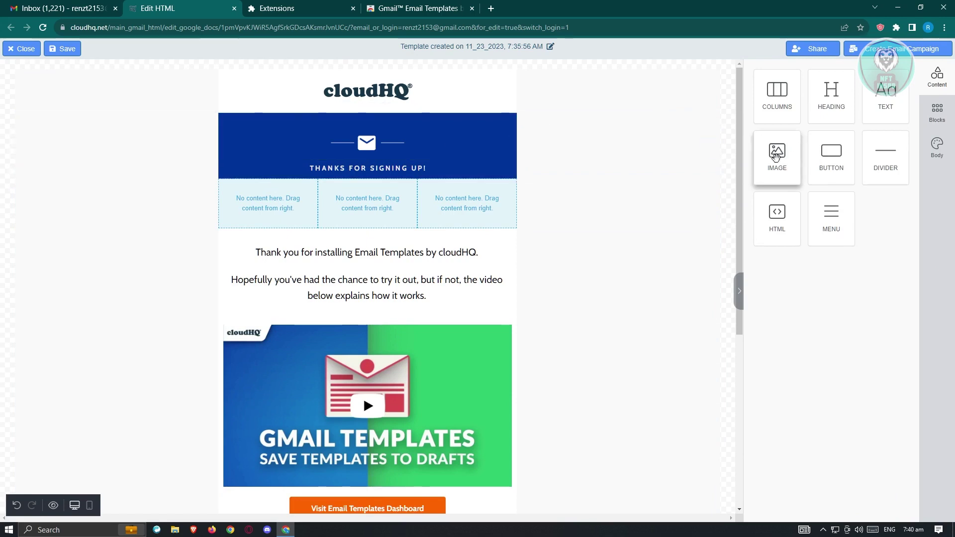
left_click_drag(777, 157, 375, 209)
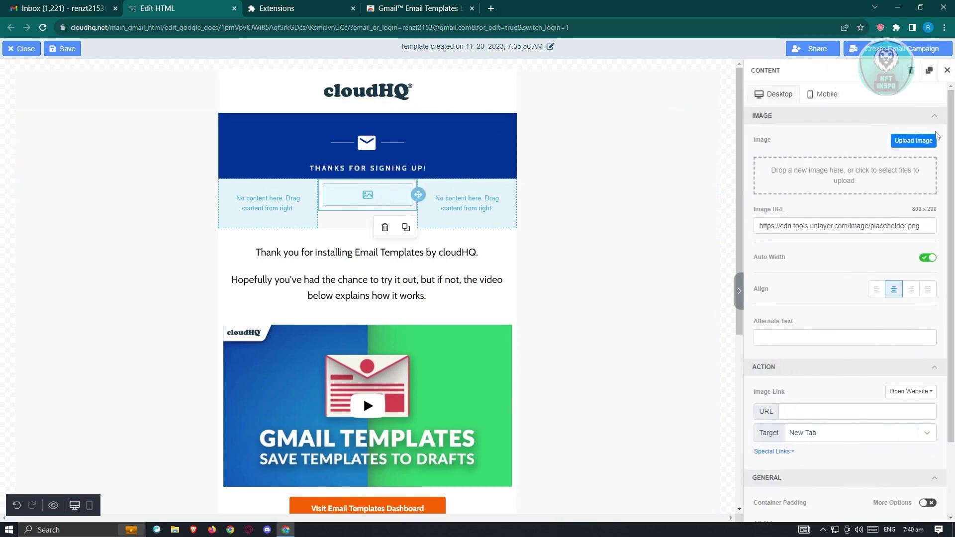
left_click(925, 143)
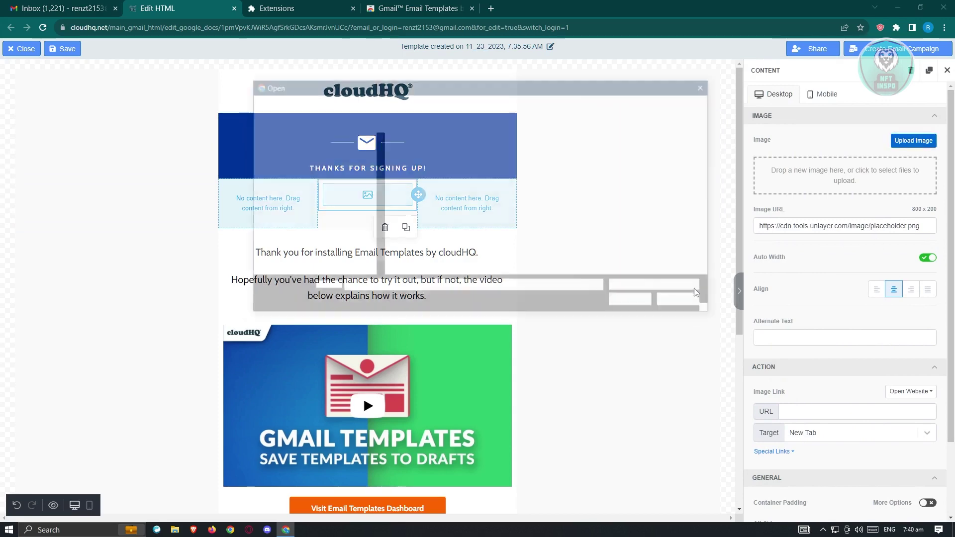
left_click(493, 160)
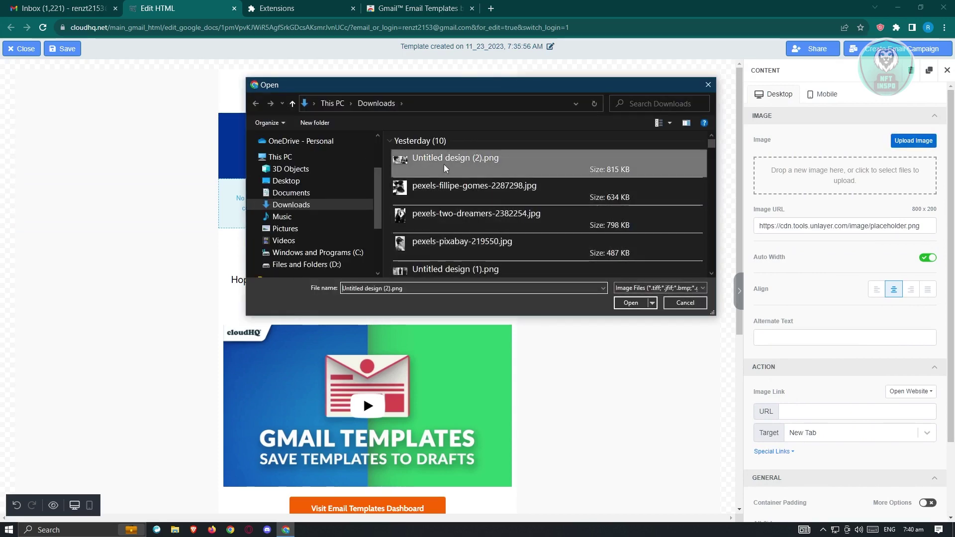
left_click(630, 303)
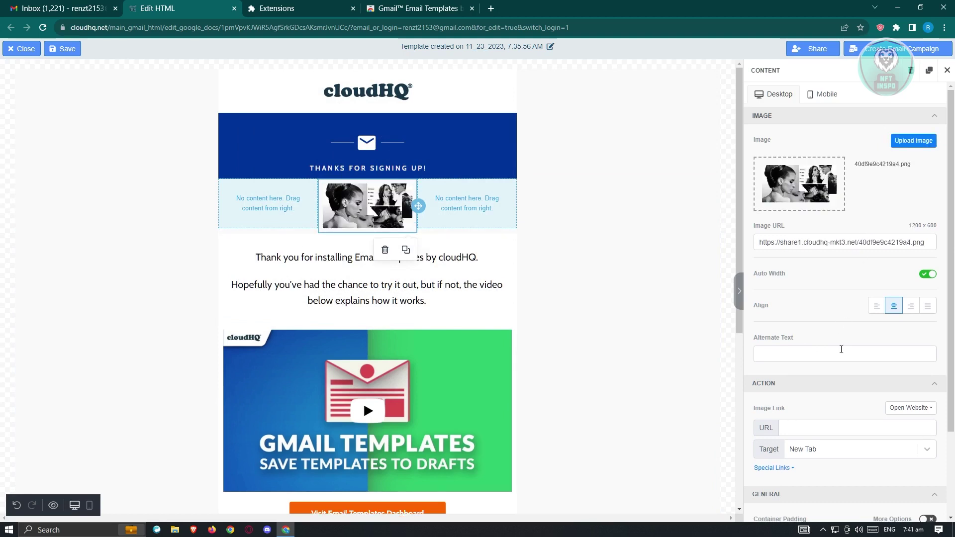
scroll(854, 342, "down", 2)
left_click(789, 256)
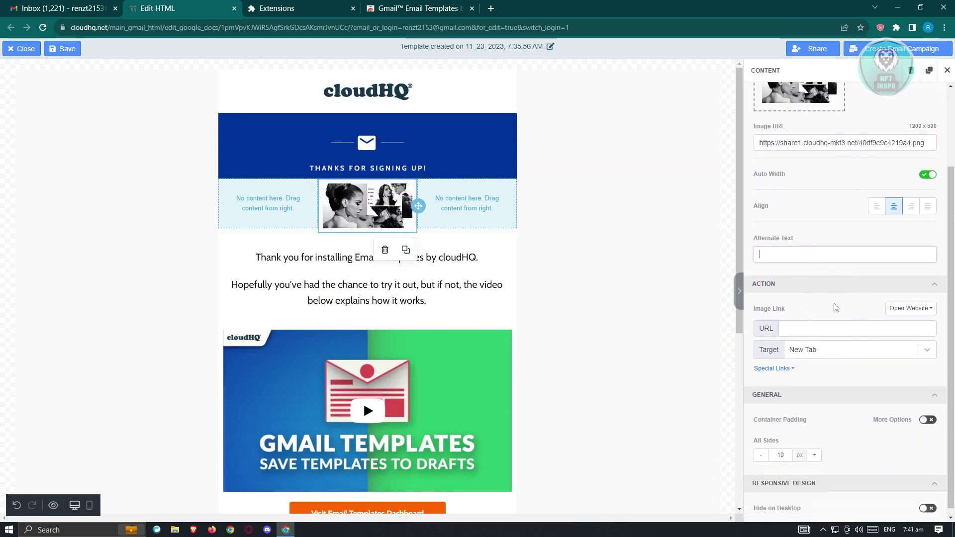
scroll(834, 399, "up", 2)
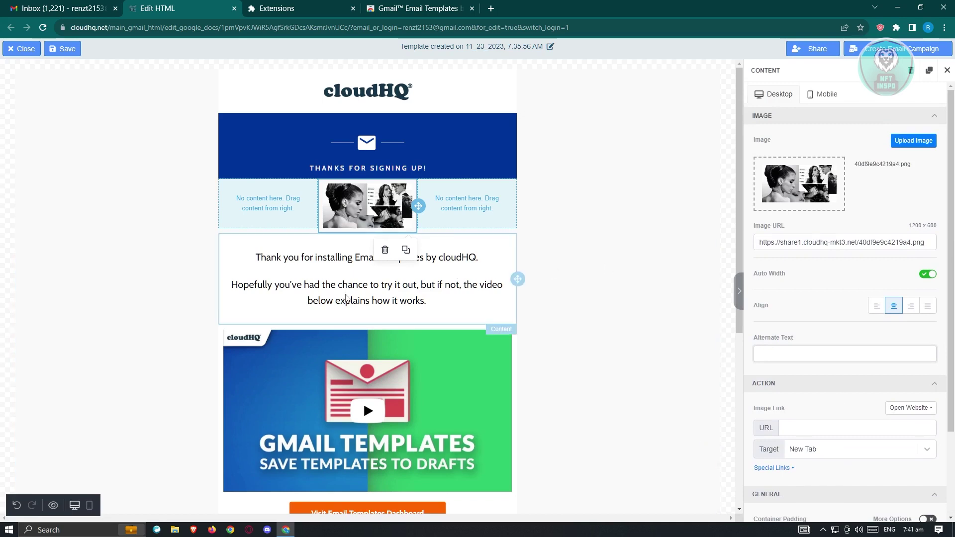
Replace the sentence "Thank you for installing Email Templates by cloudHQ." with "hey" and save the template
left_click(351, 289)
left_click(351, 292)
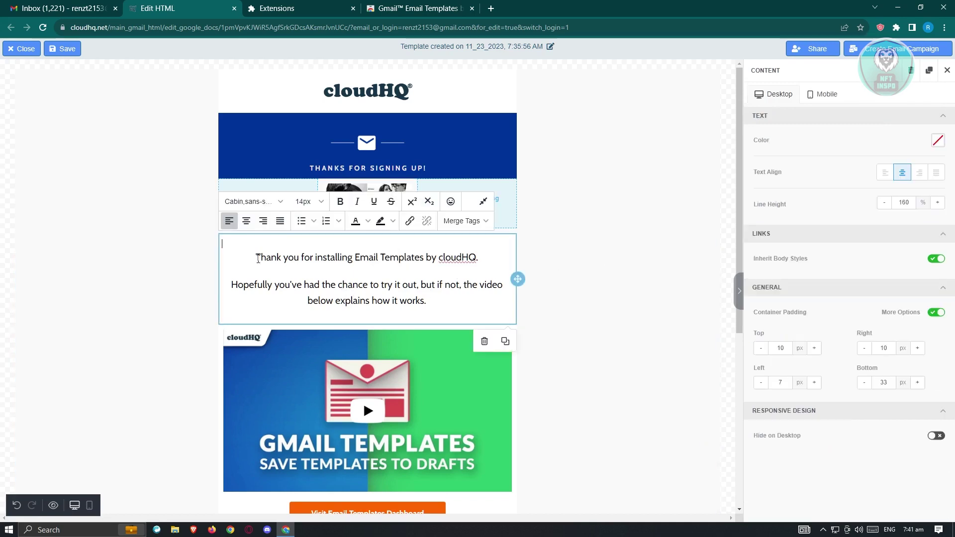
left_click_drag(255, 258, 486, 265)
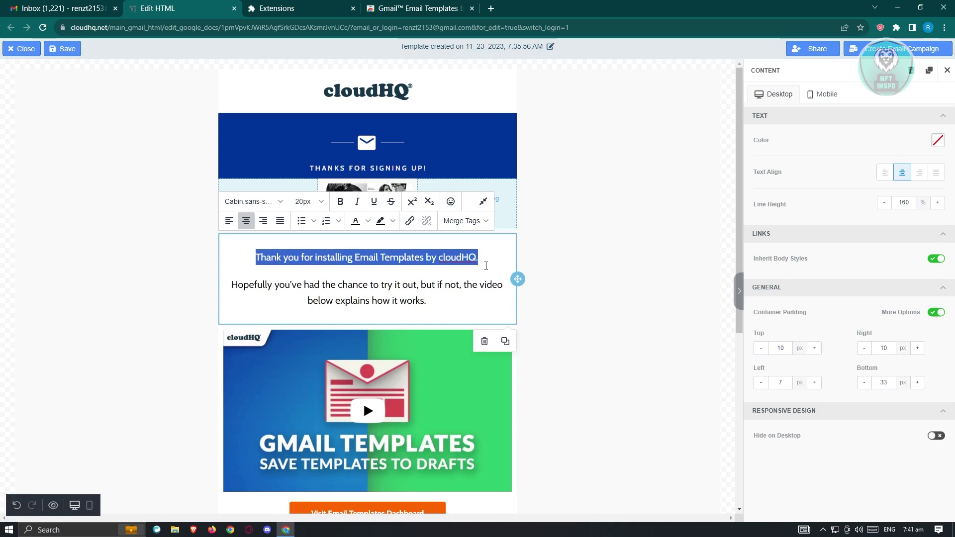
type("hey")
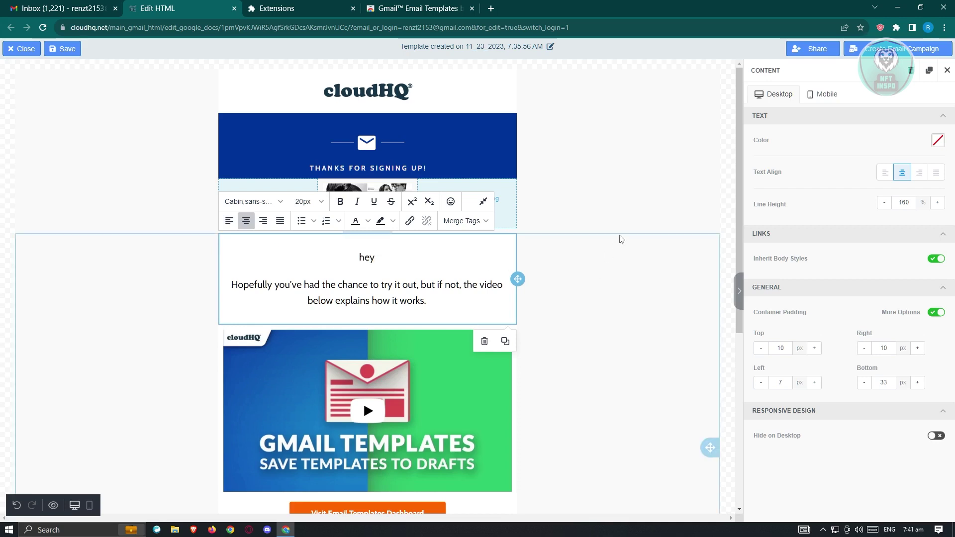
left_click(729, 207)
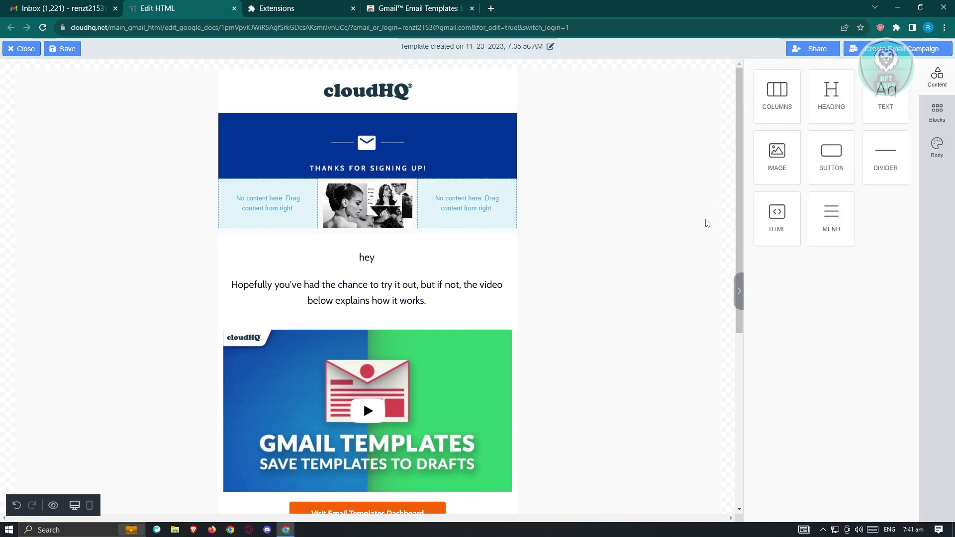
left_click(67, 50)
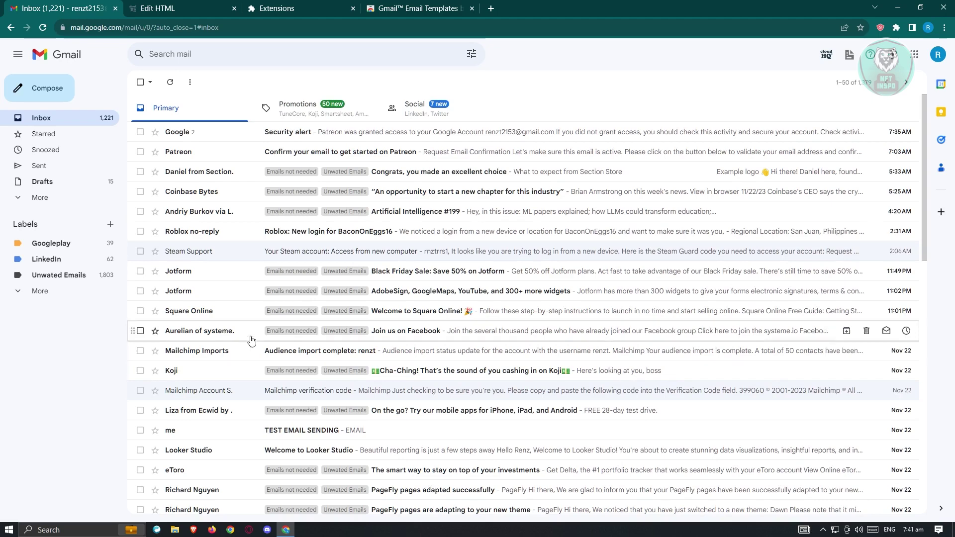
Switch to Gmail, start a new message and insert the saved template created on 11_23_2023 from My Templates
left_click(48, 93)
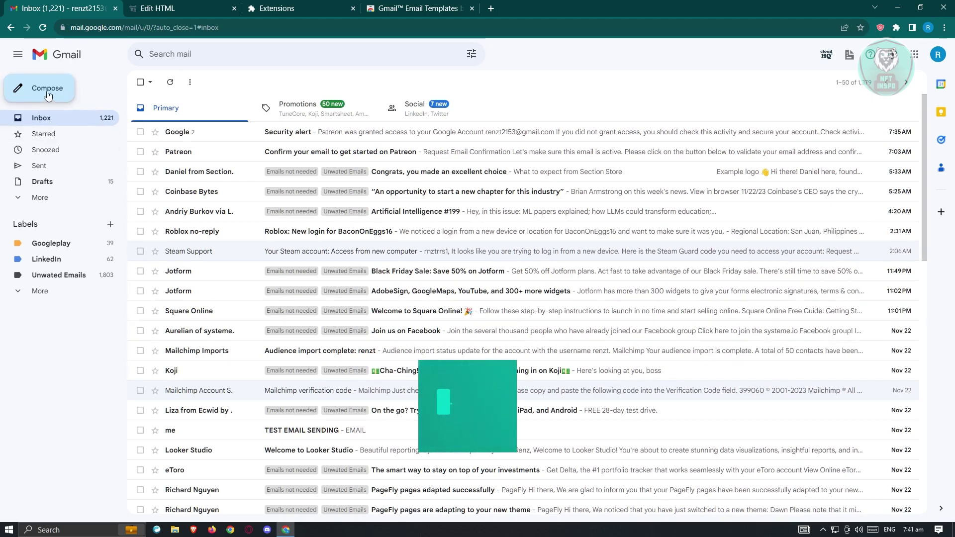
left_click(48, 94)
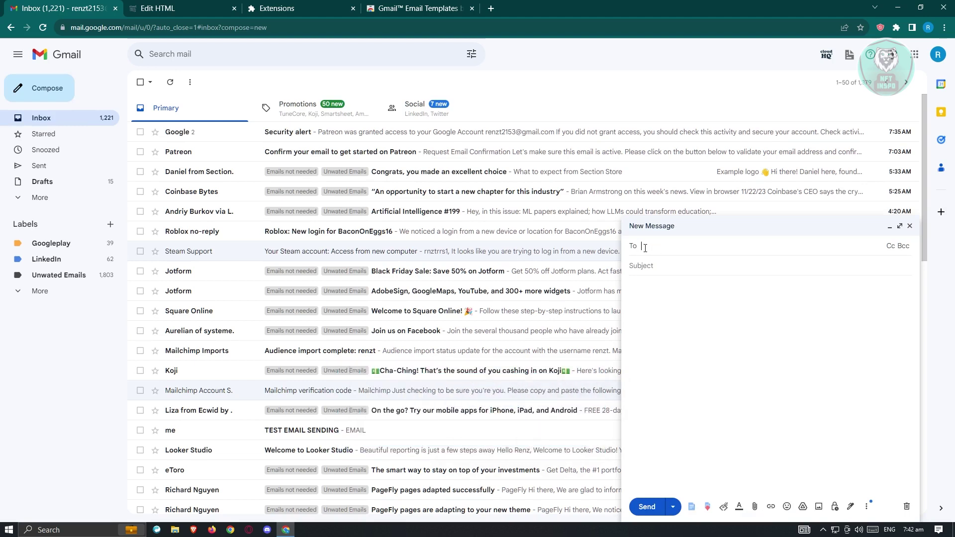
left_click(691, 507)
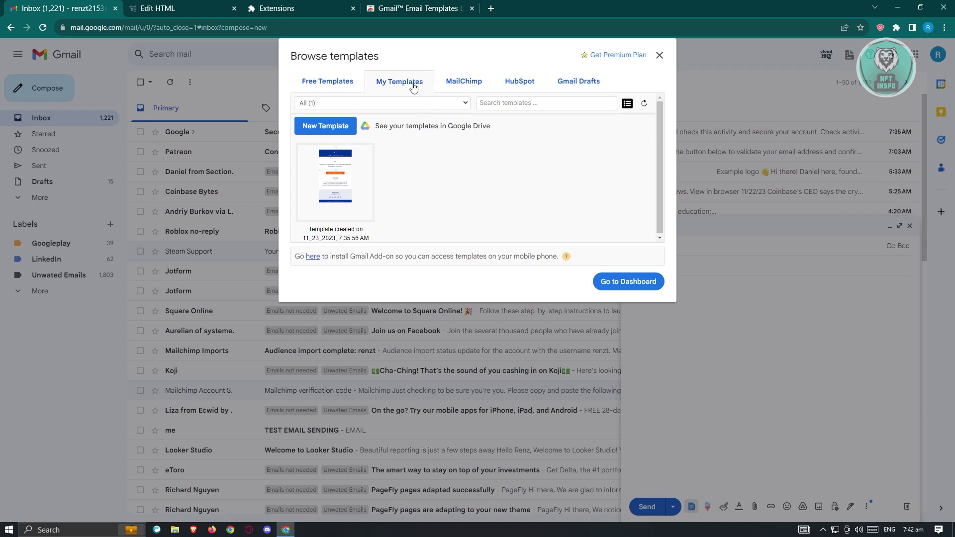
left_click(331, 165)
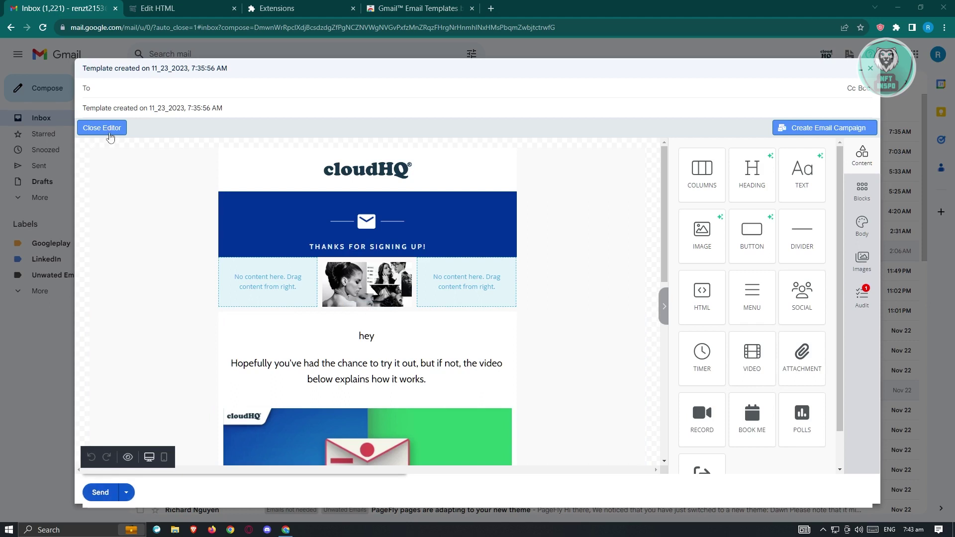
Enter the recipient's e-mail address in the template message by choosing the first suggested contact, and send the message
left_click(156, 91)
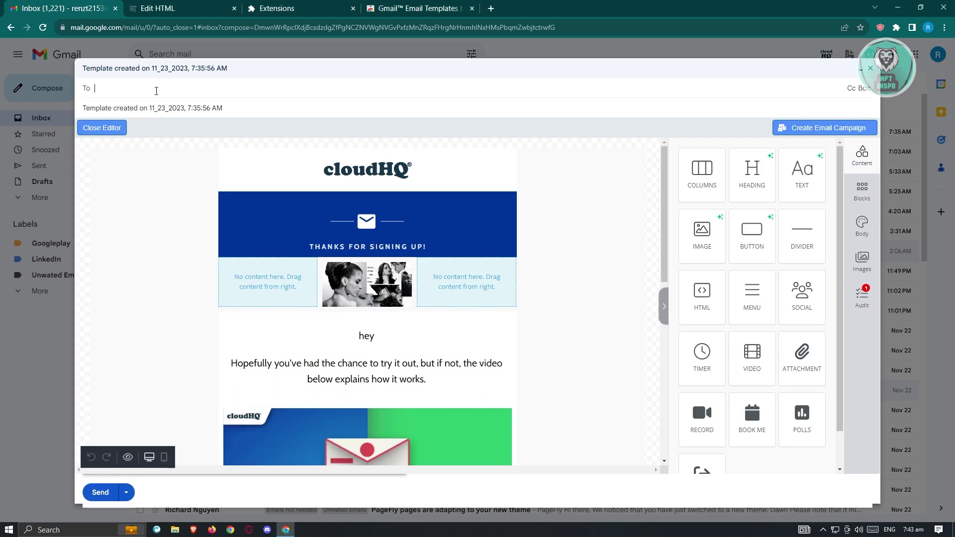
type("renzt")
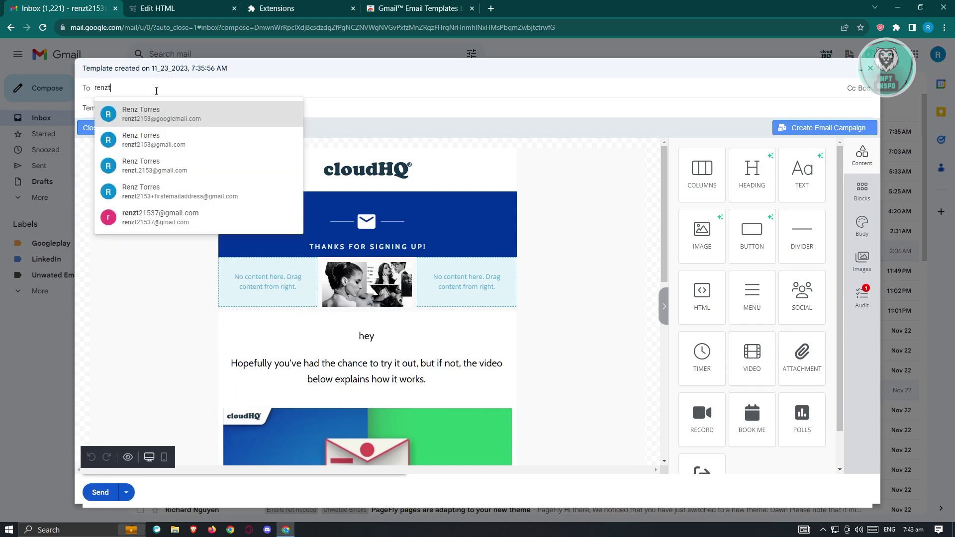
left_click(181, 113)
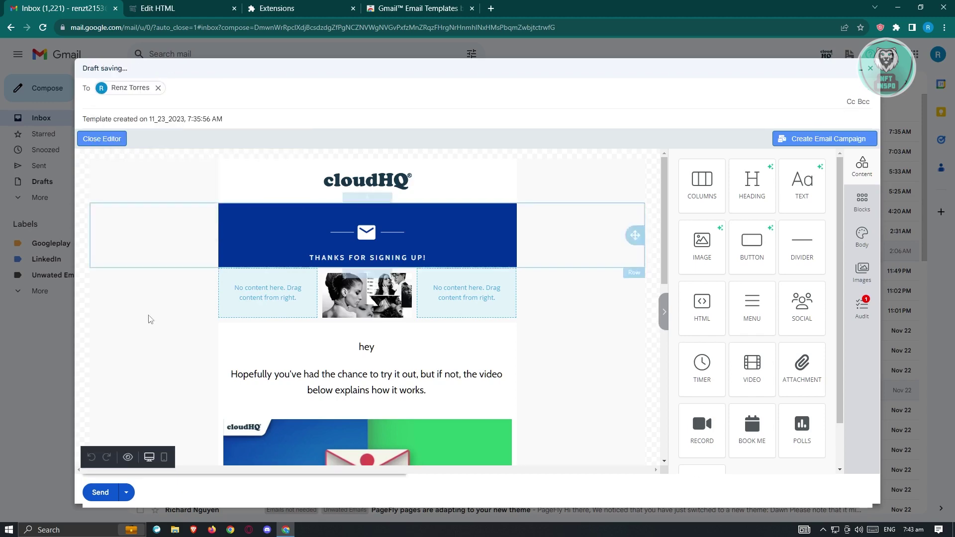
left_click(97, 493)
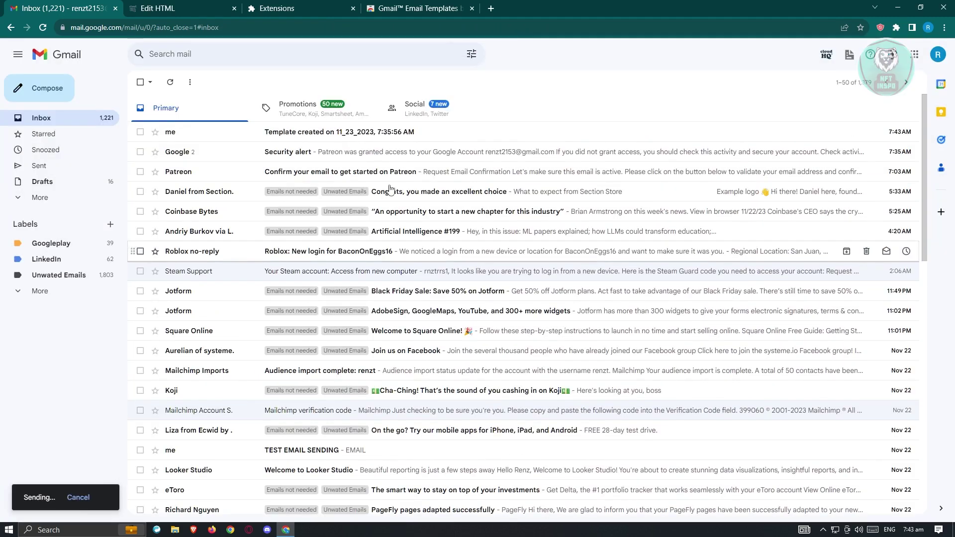
Open the received template e-mail in the inbox and examine its content from the banner to the footer
left_click(438, 132)
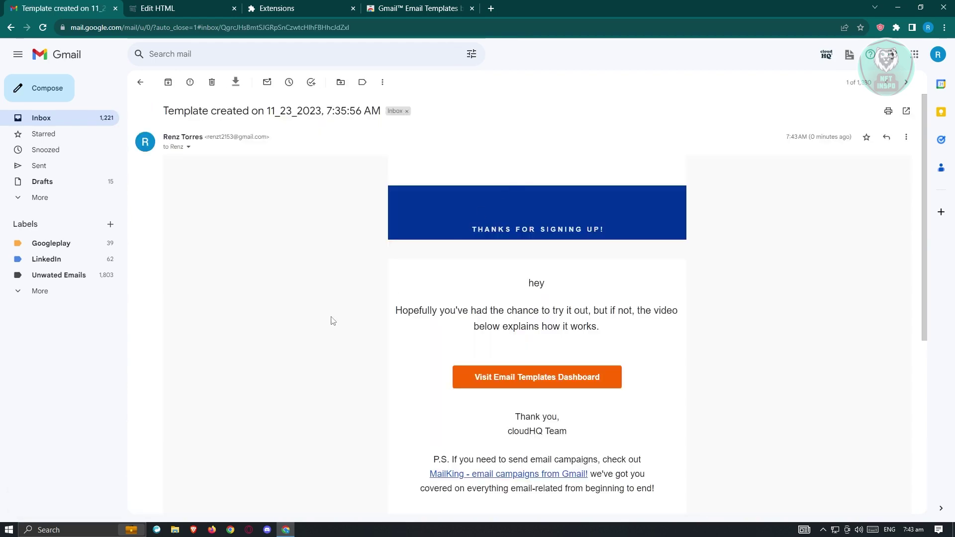
scroll(571, 335, "down", 3)
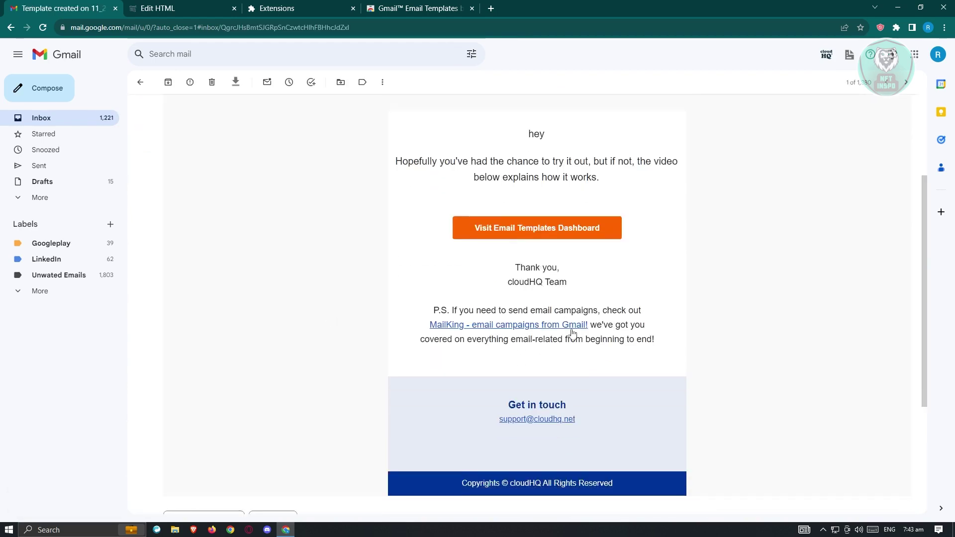
scroll(579, 338, "up", 3)
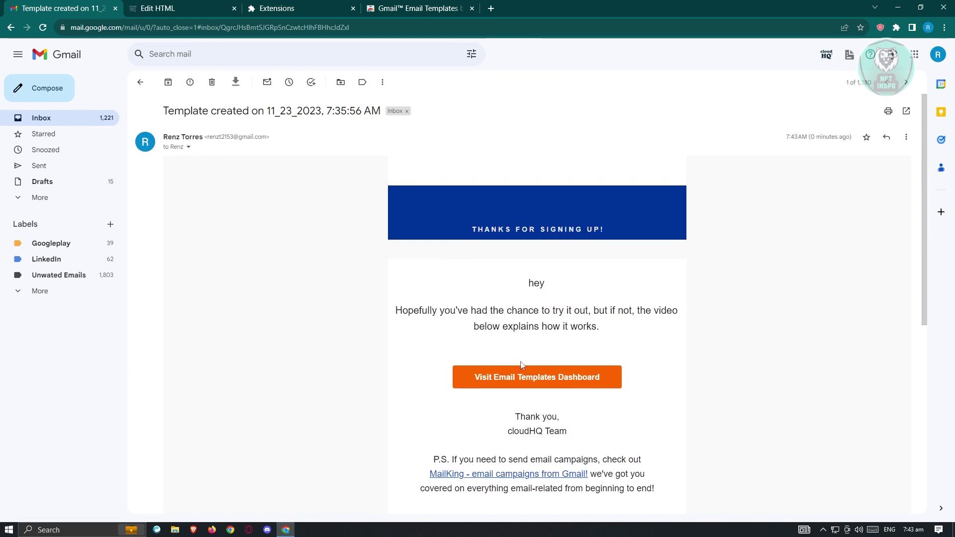
scroll(313, 368, "down", 2)
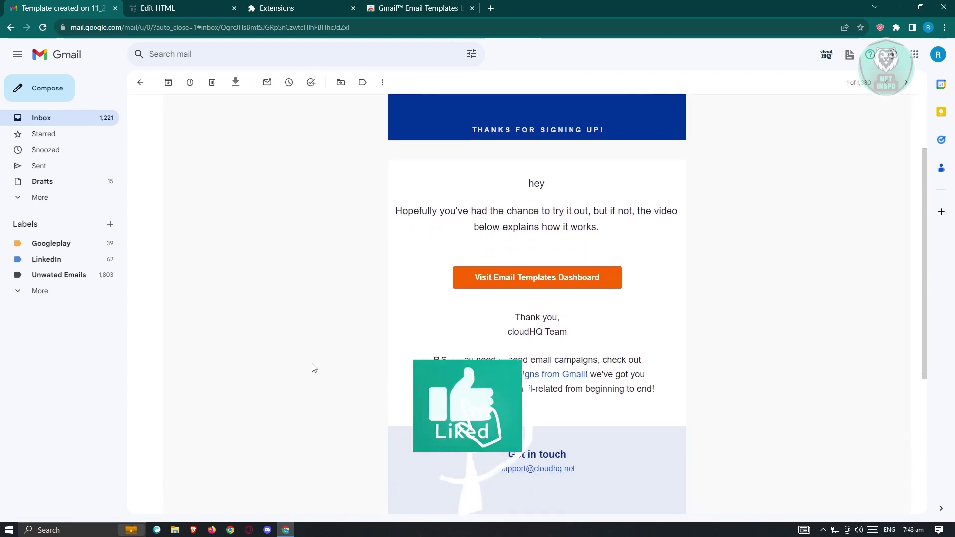
scroll(314, 369, "up", 1)
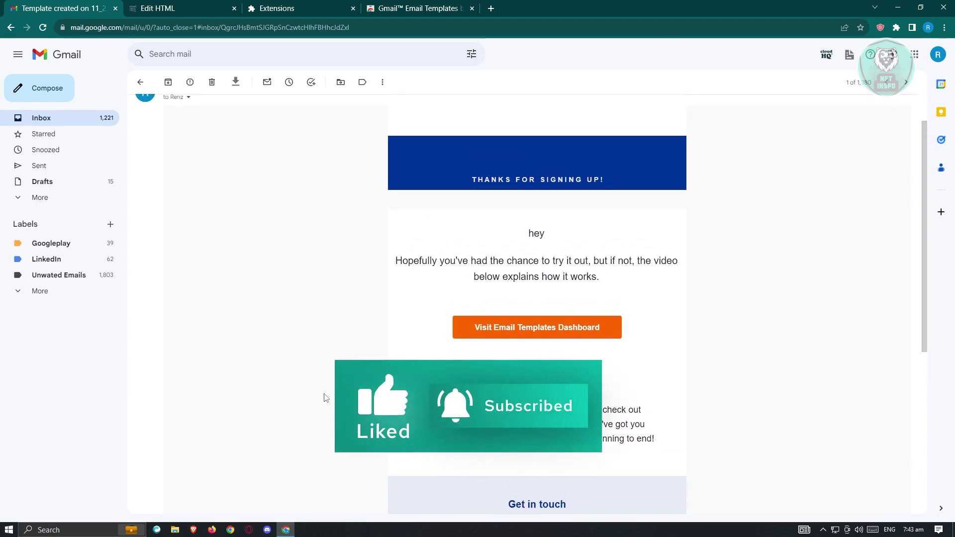